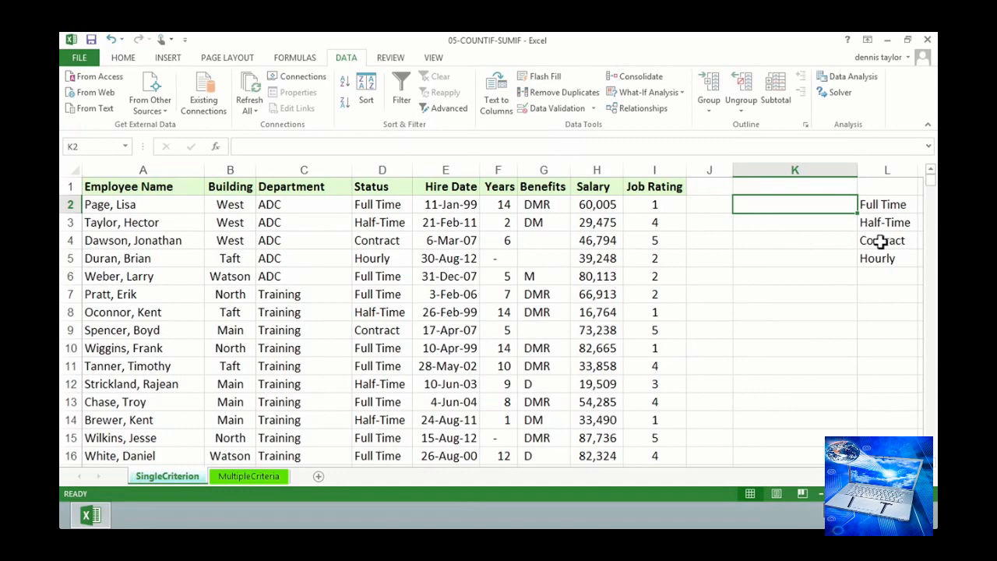
Step: Count the Full Time entries with =COUNTIF(D:D,L2) in K2 and fill the formula down to K5
{"action": "type", "text": "=c"}
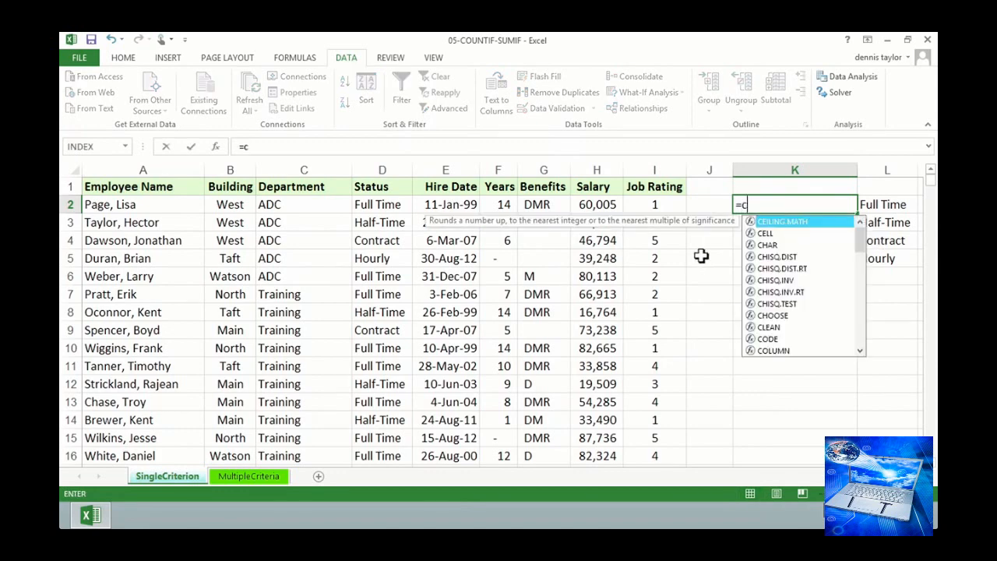
{"action": "type", "text": "ountif("}
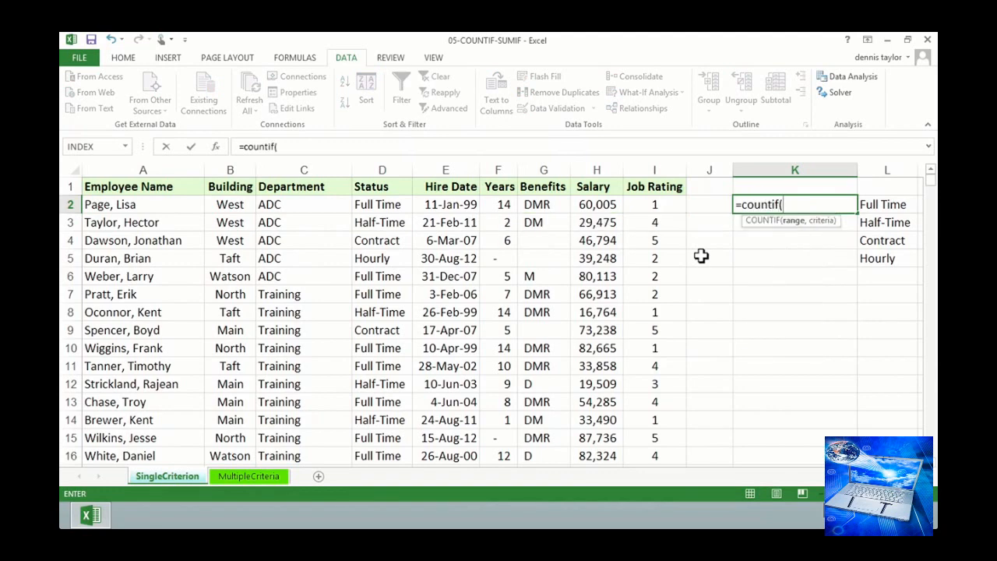
{"action": "left_click", "coordinate": [380, 169]}
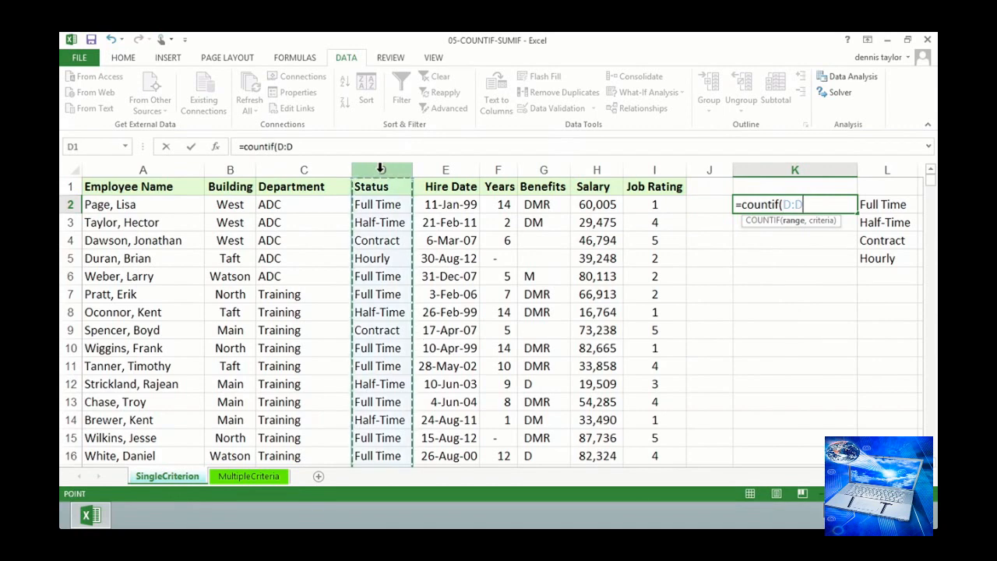
{"action": "type", "text": ","}
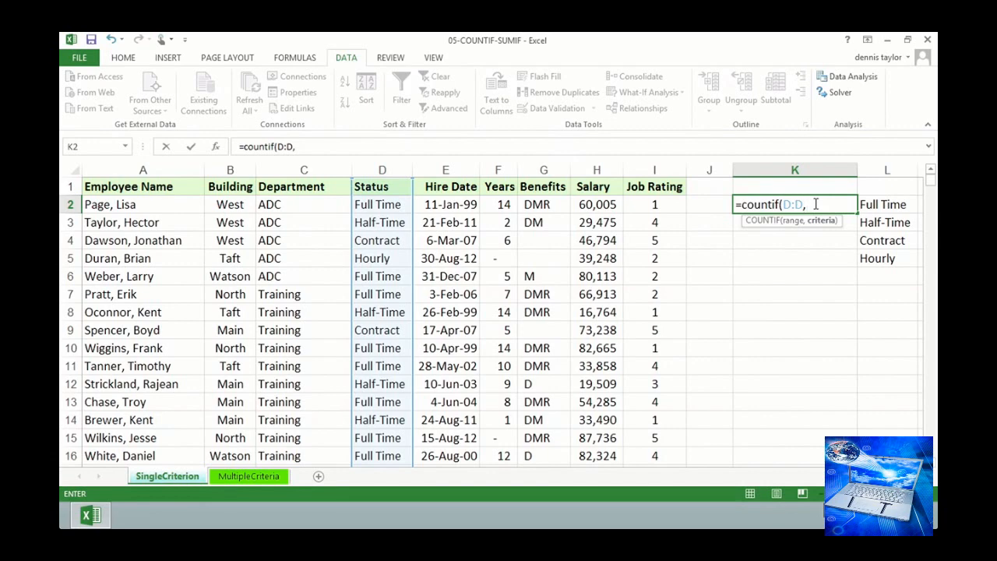
{"action": "left_click", "coordinate": [879, 203]}
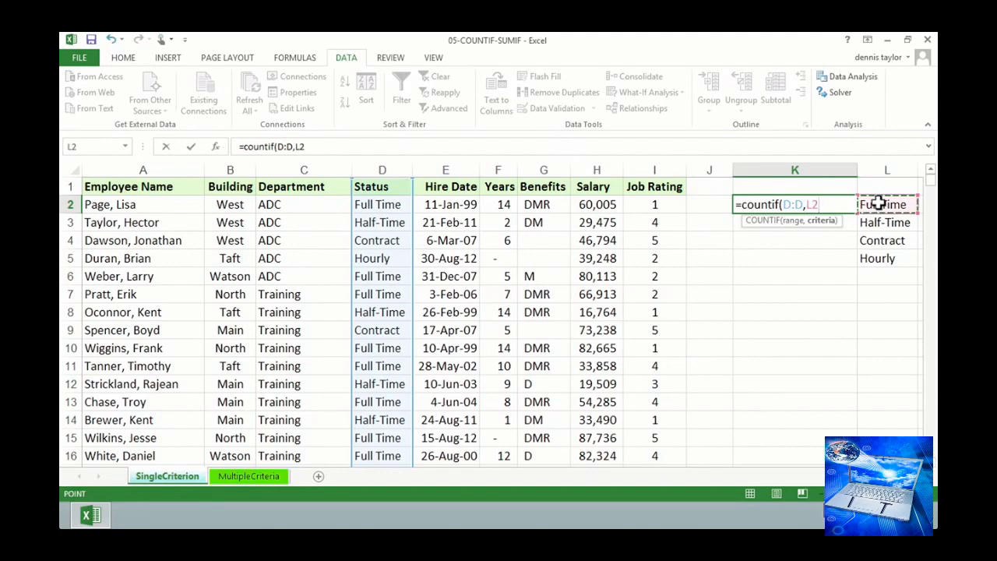
{"action": "key", "text": "Return"}
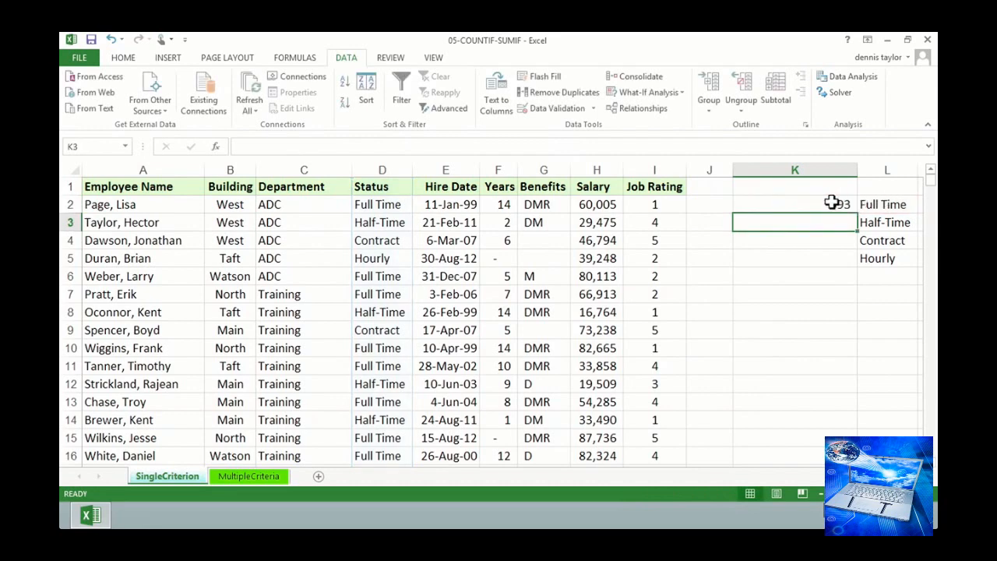
{"action": "left_click", "coordinate": [832, 201]}
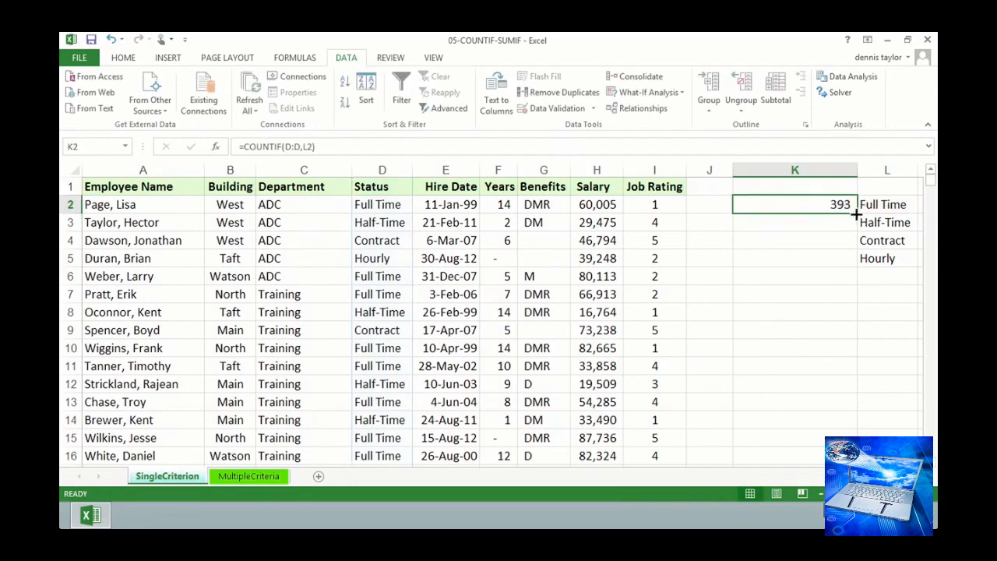
{"action": "double_click", "coordinate": [856, 212]}
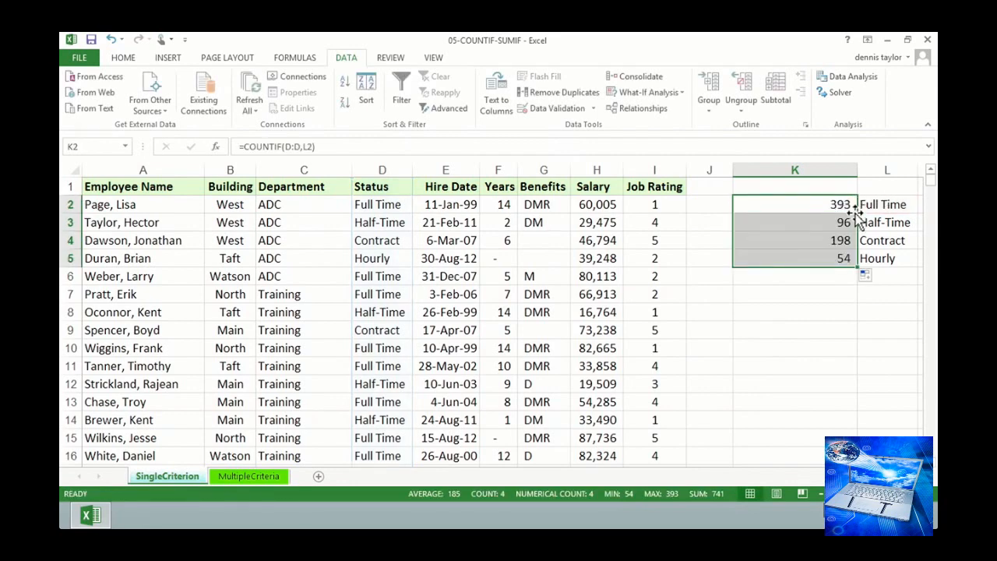
Step: Inspect the copied formula in K5 and check the sum of the full-time and half-time counts in K2:K3
{"action": "double_click", "coordinate": [788, 258]}
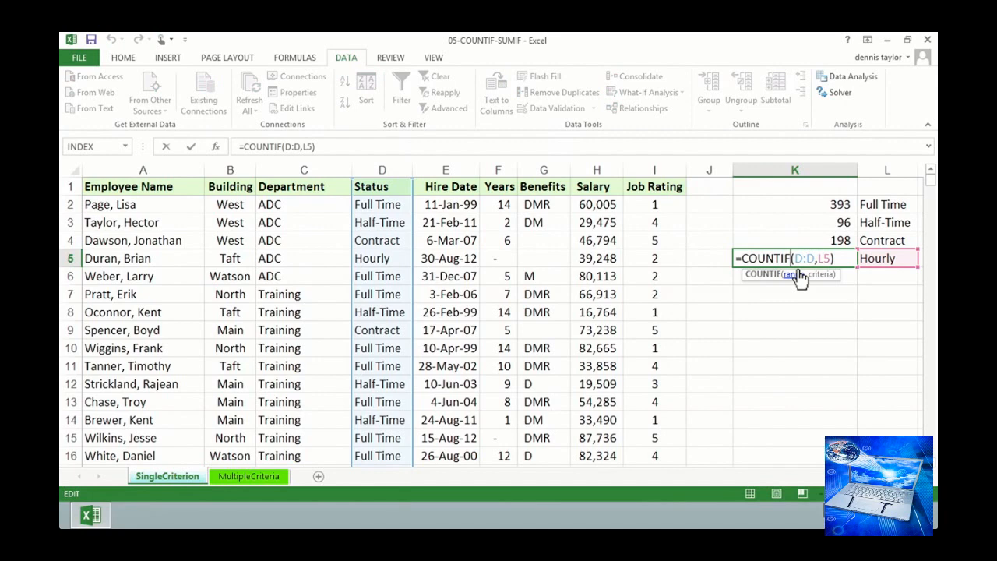
{"action": "key", "text": "ctrl+Return"}
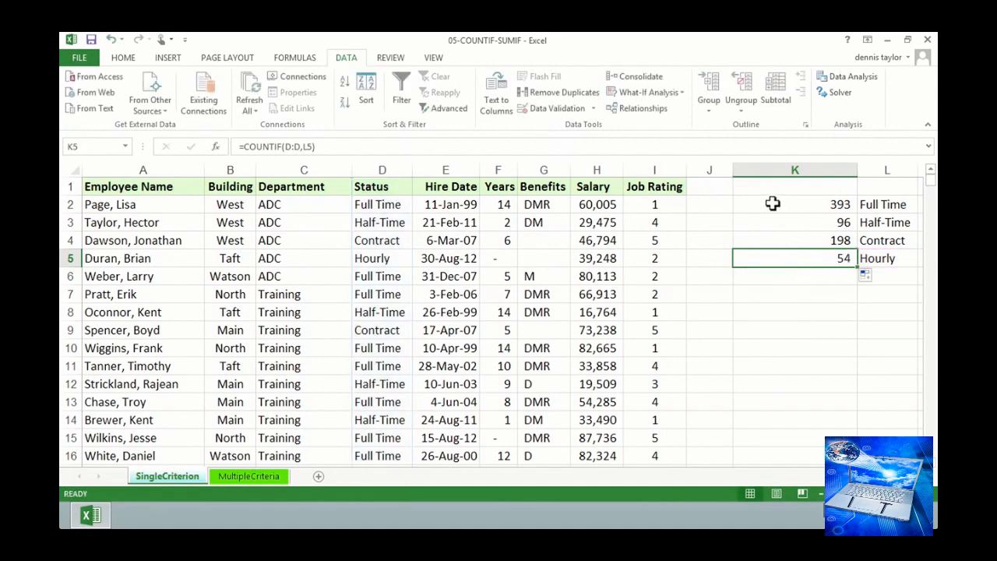
{"action": "left_click", "coordinate": [772, 279]}
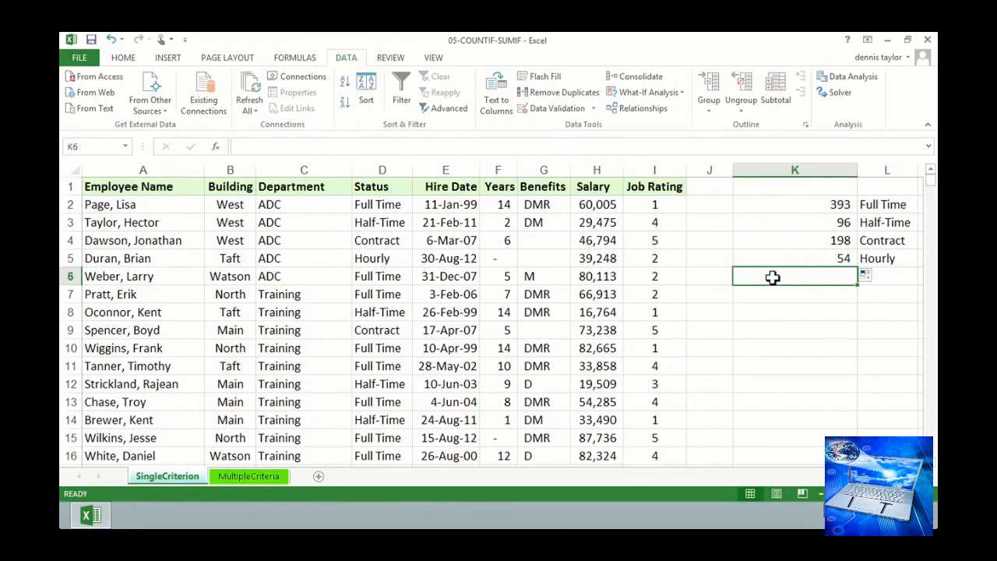
{"action": "left_click_drag", "start_coordinate": [811, 208], "coordinate": [807, 223]}
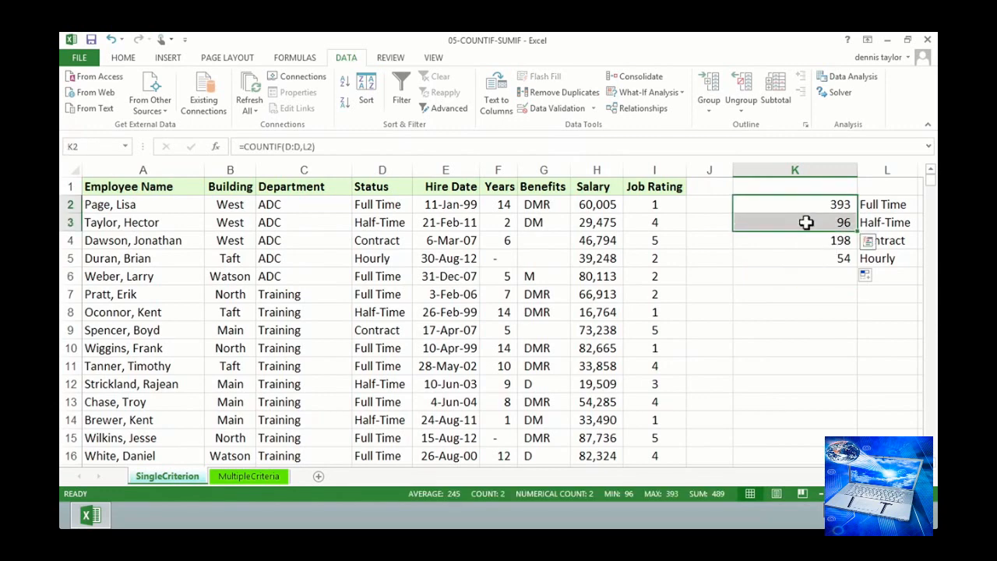
Step: Enter =COUNTIF(D:D,"*Time") in K7 to count every status ending in Time
{"action": "left_click", "coordinate": [782, 292]}
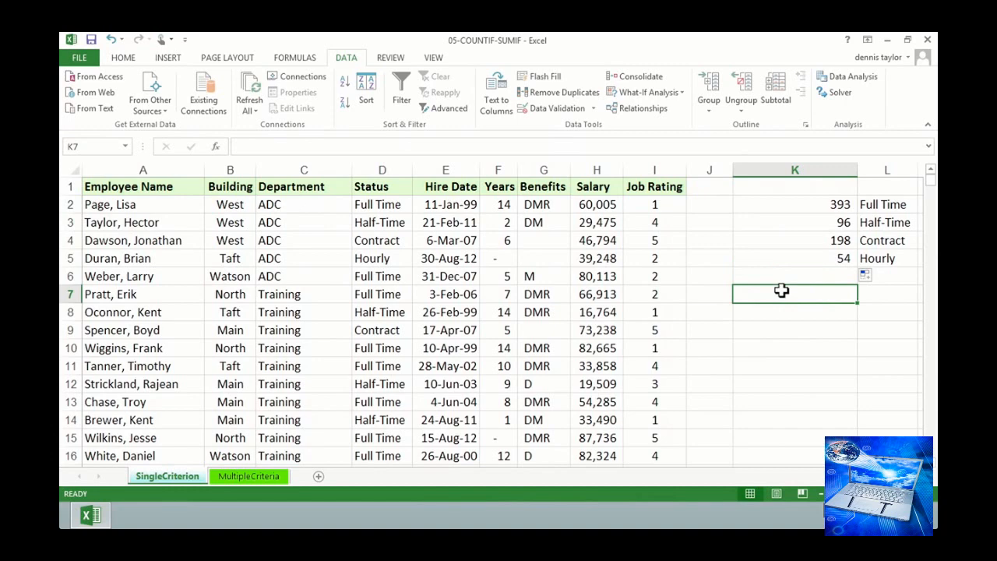
{"action": "type", "text": "="}
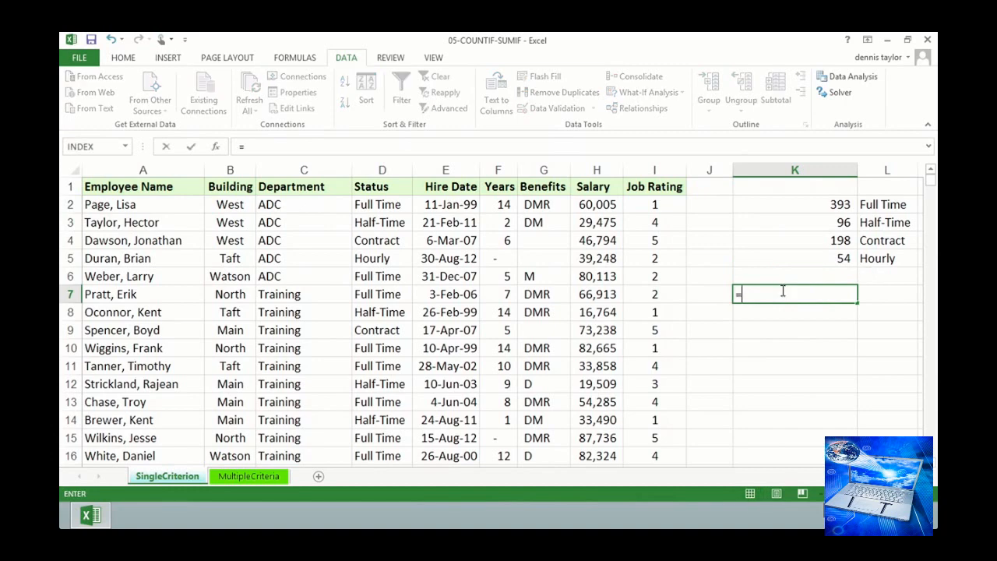
{"action": "type", "text": "countif("}
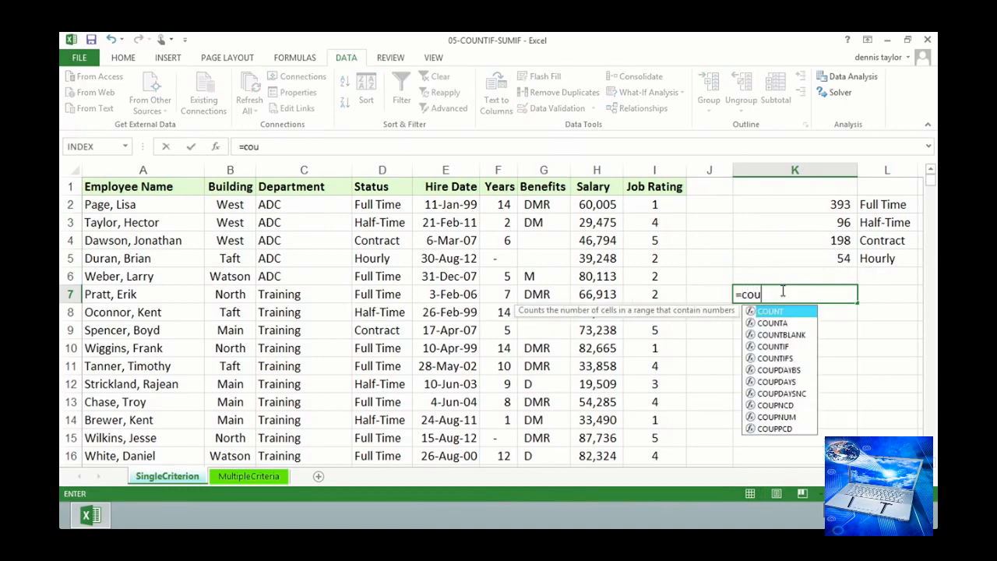
{"action": "left_click", "coordinate": [383, 169]}
{"action": "type", "text": ","}
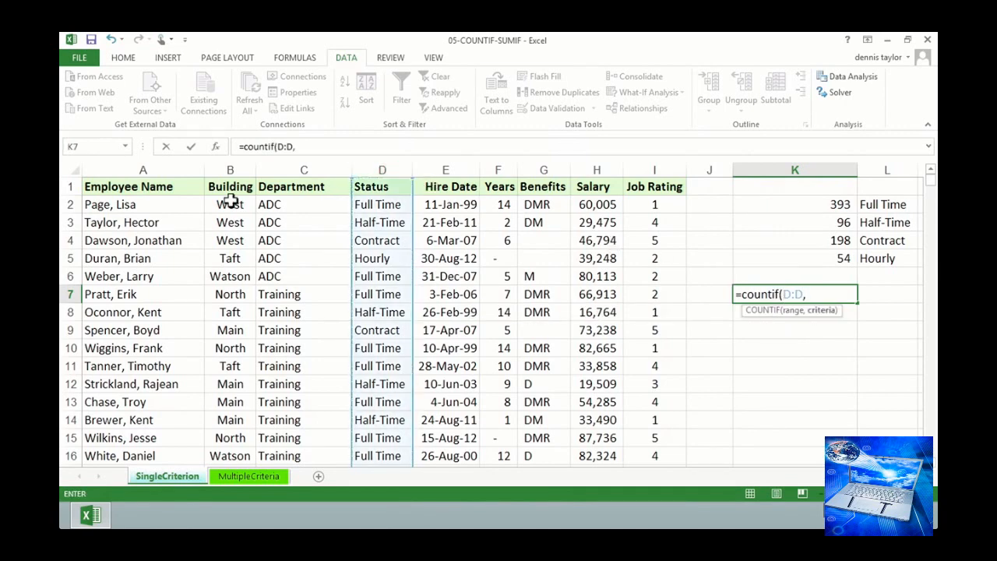
{"action": "type", "text": "\"*Time\""}
{"action": "key", "text": "Return"}
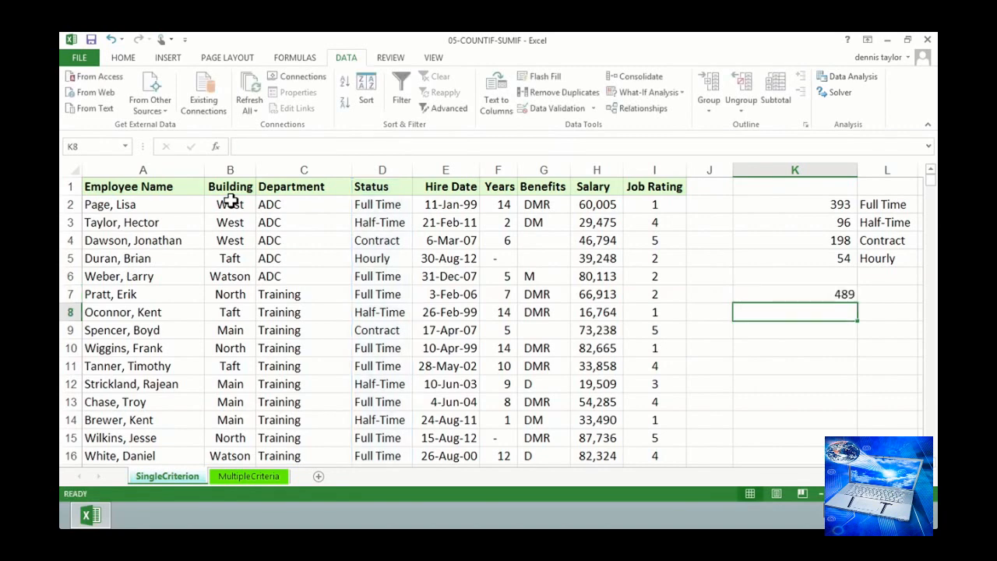
Step: Compare the K7 wildcard count with the sum of K2:K3 and review the formula in K7
{"action": "left_click", "coordinate": [845, 293]}
{"action": "left_click_drag", "start_coordinate": [819, 208], "coordinate": [815, 219]}
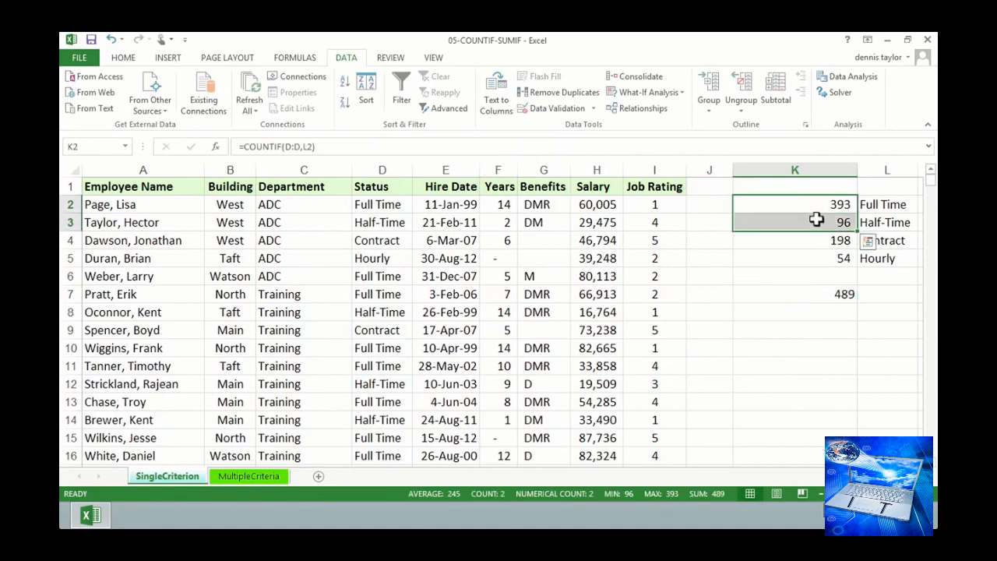
{"action": "double_click", "coordinate": [815, 294]}
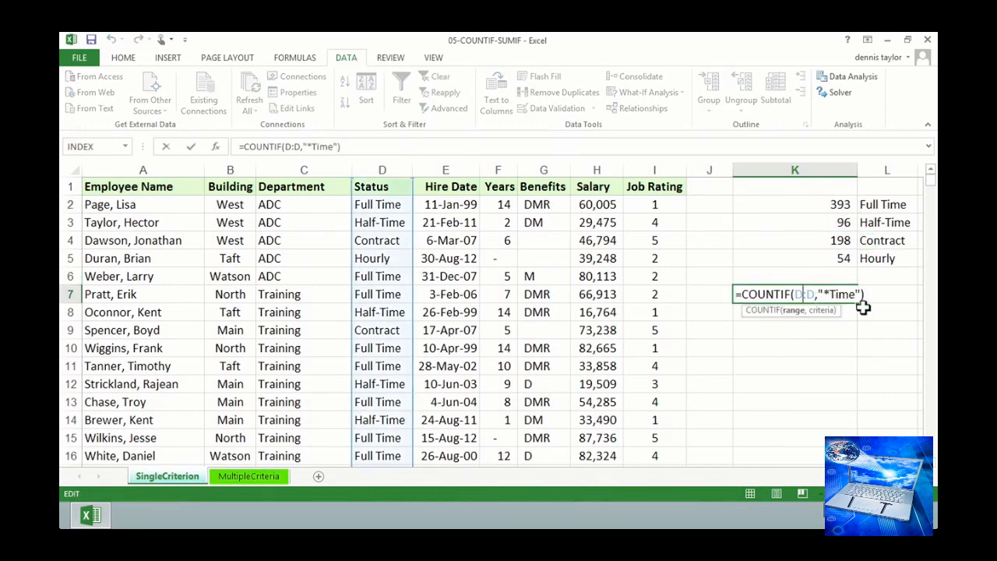
{"action": "key", "text": "ctrl+Return"}
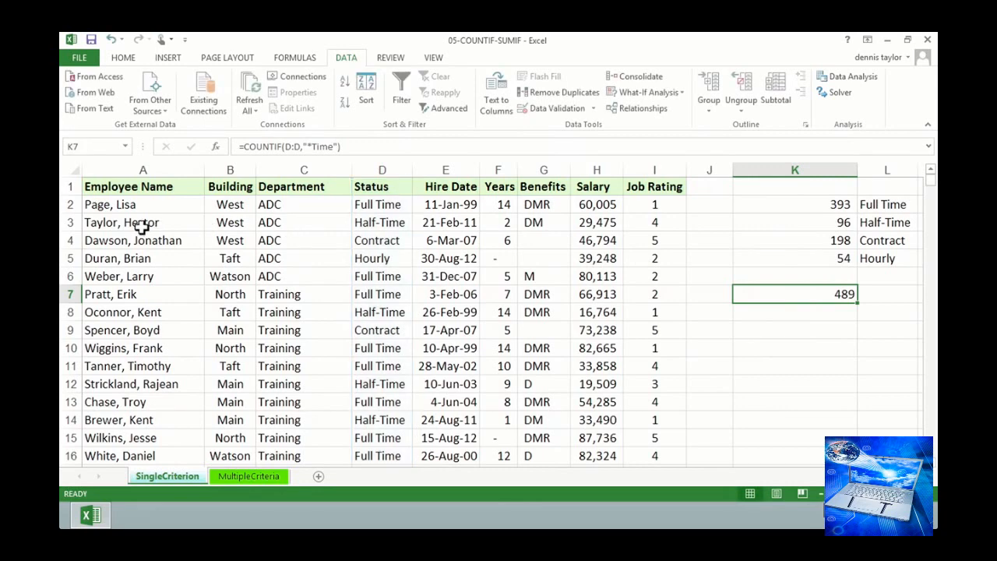
Step: Look through the names in the Employee Name column for variations of Tim
{"action": "left_click", "coordinate": [161, 237]}
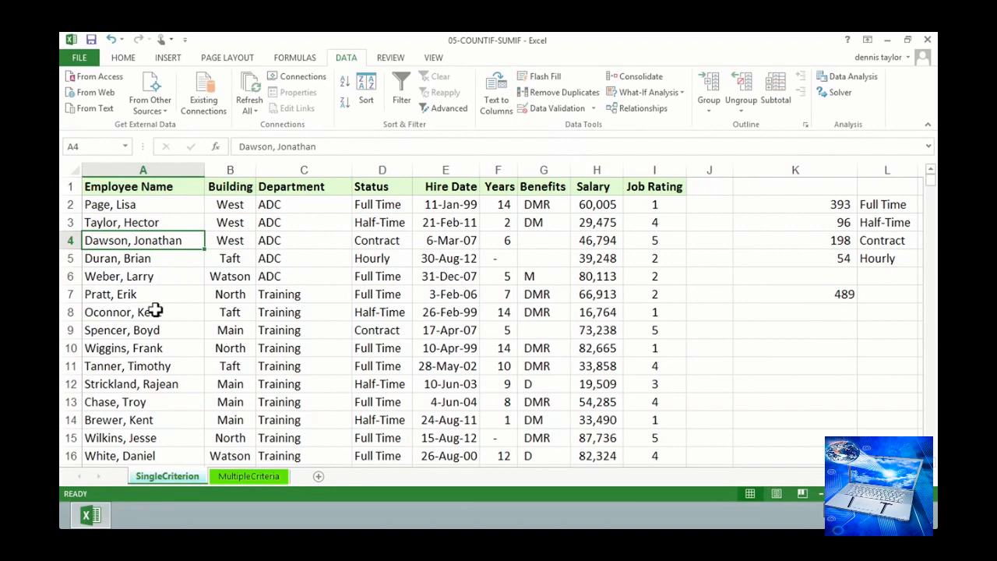
{"action": "left_click", "coordinate": [161, 367]}
{"action": "scroll", "coordinate": [179, 350], "scroll_direction": "down", "scroll_amount": 2}
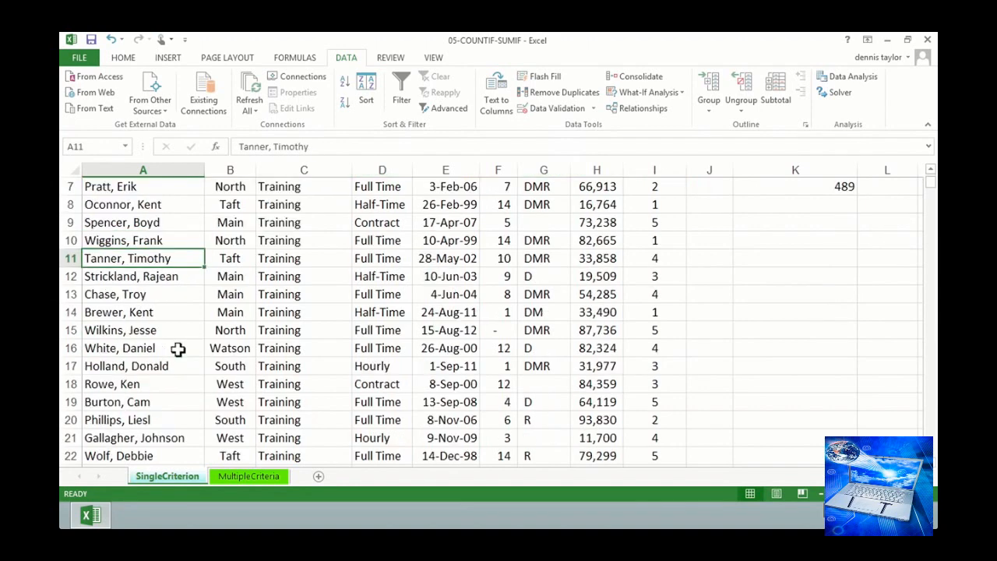
{"action": "scroll", "coordinate": [178, 350], "scroll_direction": "down", "scroll_amount": 2}
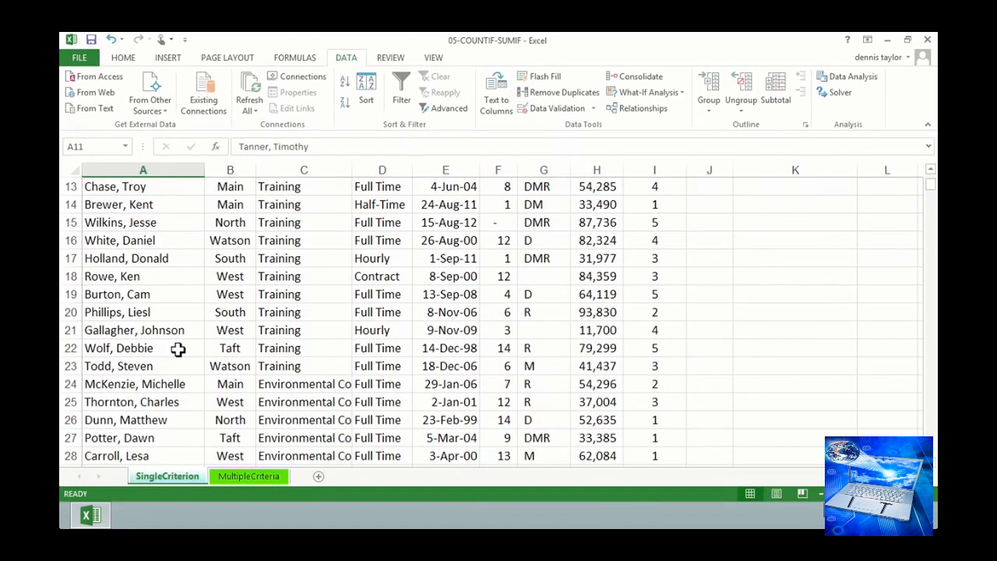
{"action": "scroll", "coordinate": [178, 350], "scroll_direction": "down", "scroll_amount": 6}
{"action": "scroll", "coordinate": [199, 384], "scroll_direction": "up", "scroll_amount": 8}
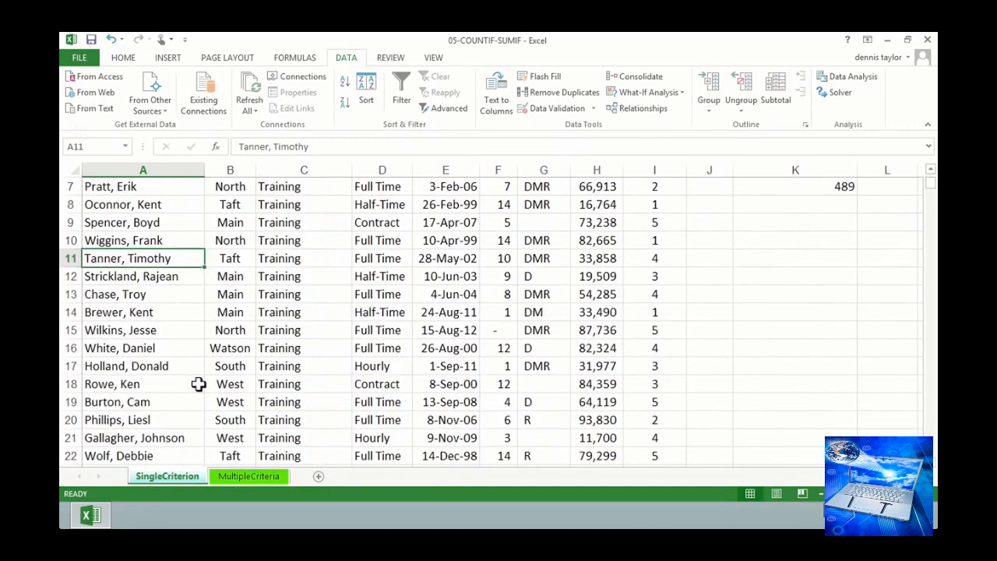
{"action": "scroll", "coordinate": [199, 384], "scroll_direction": "up", "scroll_amount": 2}
Step: Enter =COUNTIF(A:A,"*Tim*") in K9 to count employee names containing Tim
{"action": "left_click", "coordinate": [757, 330]}
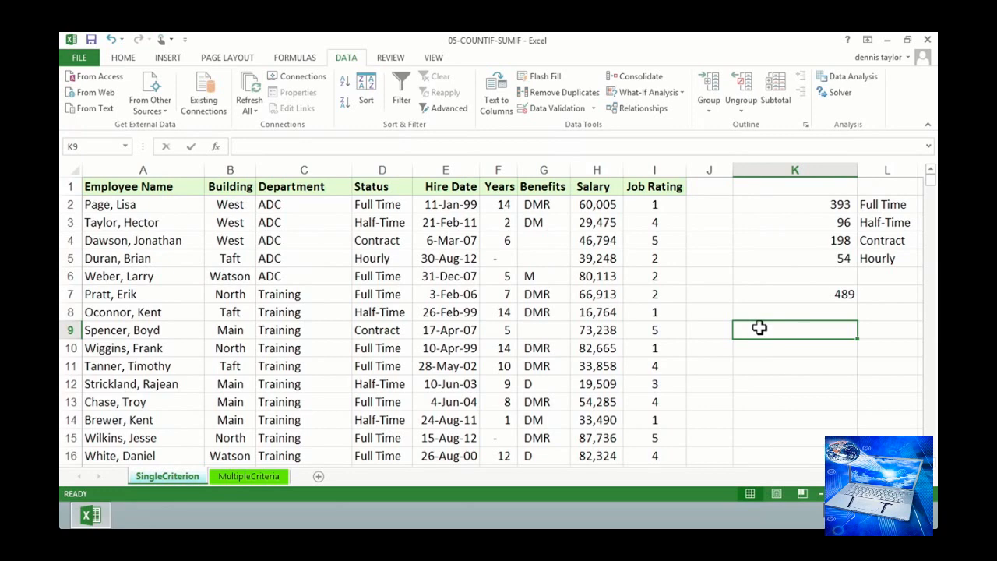
{"action": "type", "text": "=countif("}
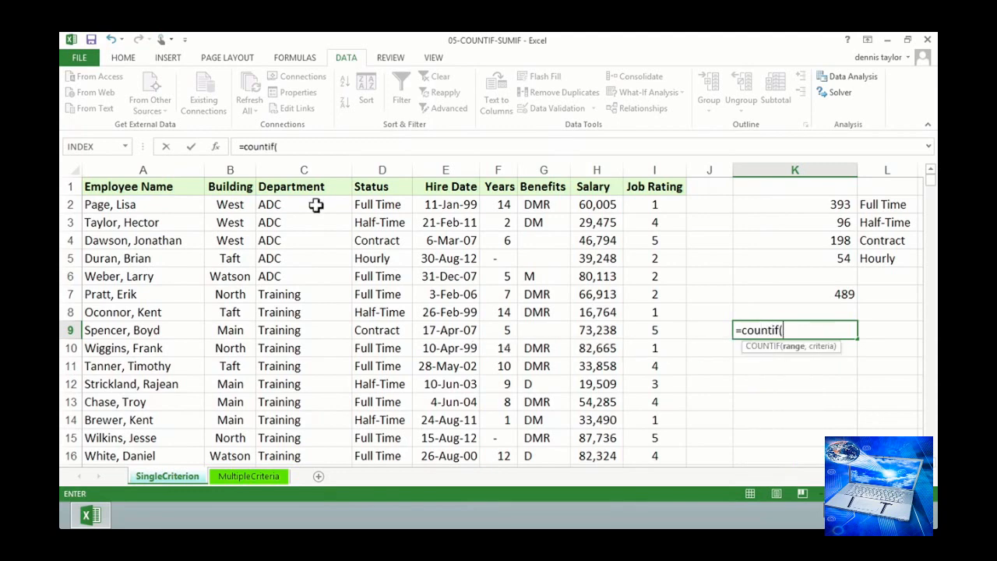
{"action": "left_click", "coordinate": [148, 169]}
{"action": "type", "text": ","}
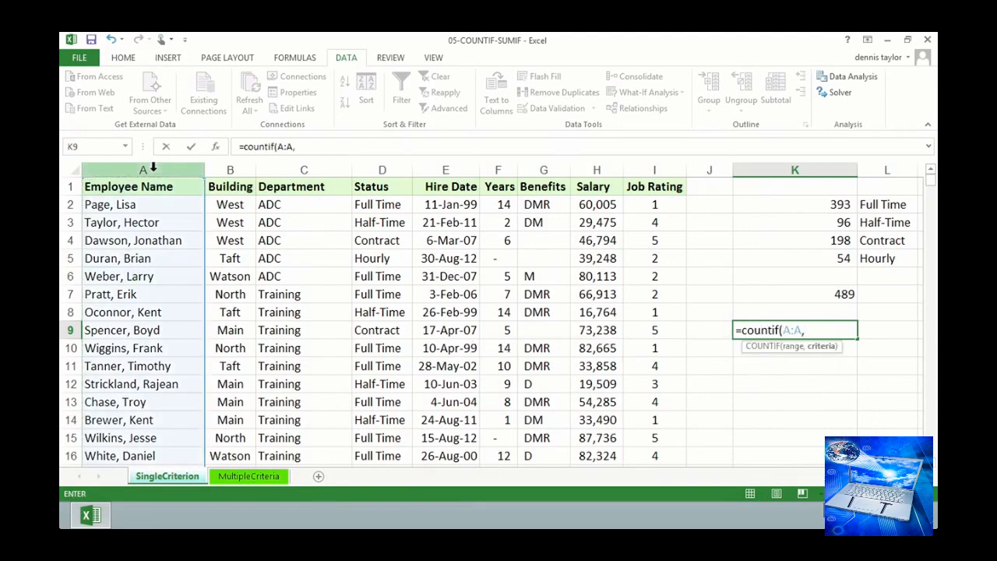
{"action": "type", "text": "\"*Tim*\""}
{"action": "key", "text": "Return"}
{"action": "left_click", "coordinate": [770, 327]}
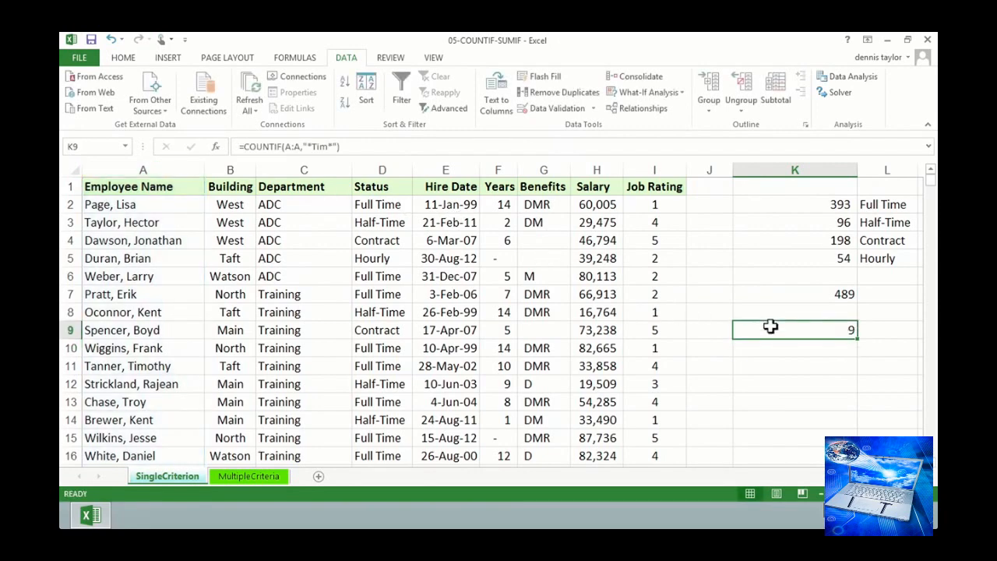
Step: Turn on filtering for the employee list and filter the Employee Name column by the search text "tim"
{"action": "left_click", "coordinate": [176, 206]}
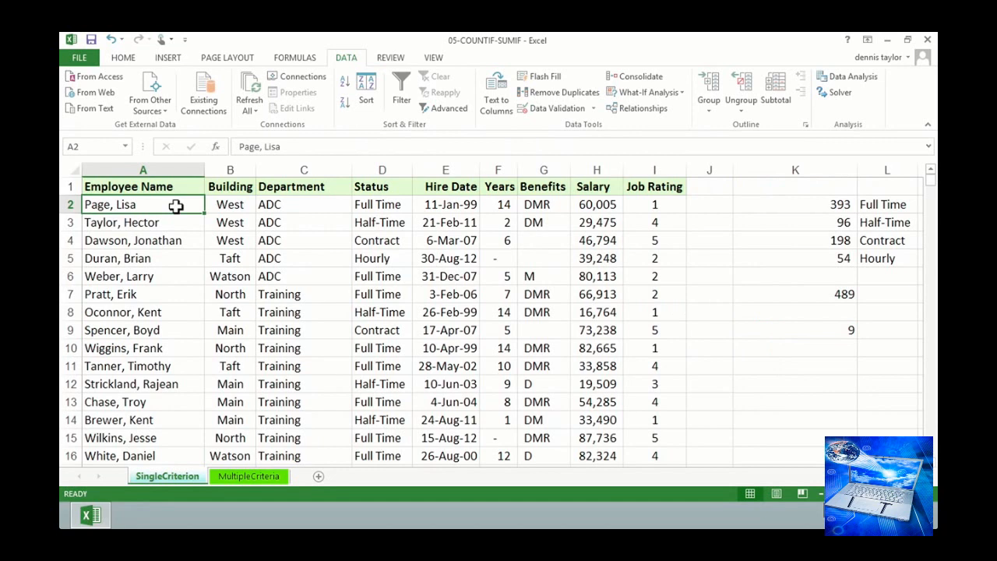
{"action": "left_click", "coordinate": [405, 87]}
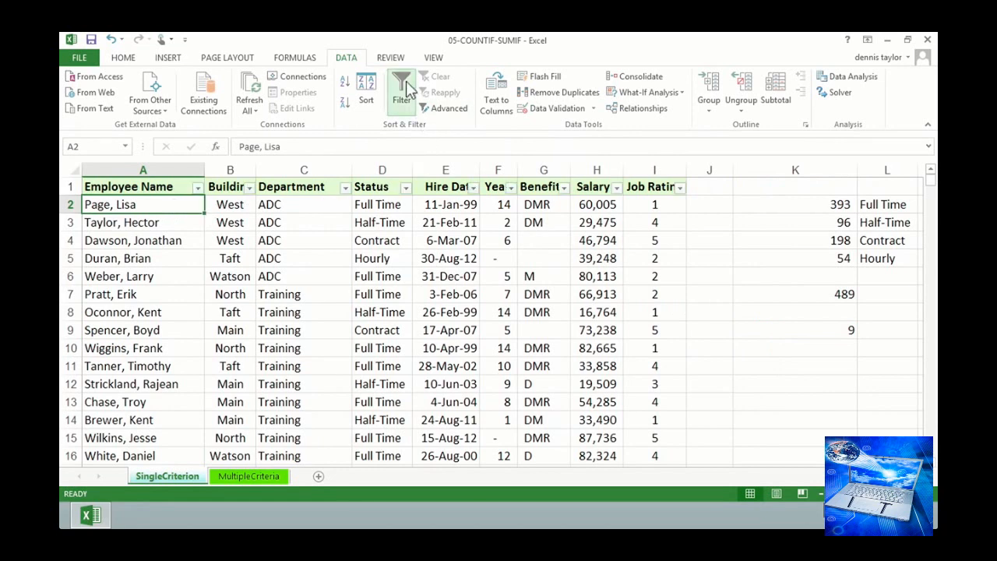
{"action": "left_click", "coordinate": [198, 188]}
{"action": "left_click", "coordinate": [178, 306]}
{"action": "type", "text": "tim"}
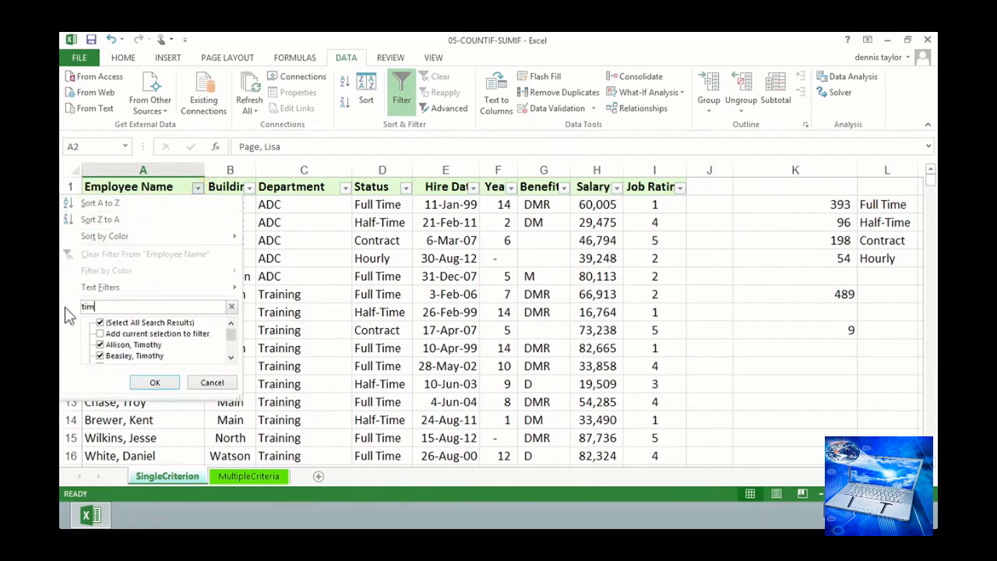
{"action": "key", "text": "Return"}
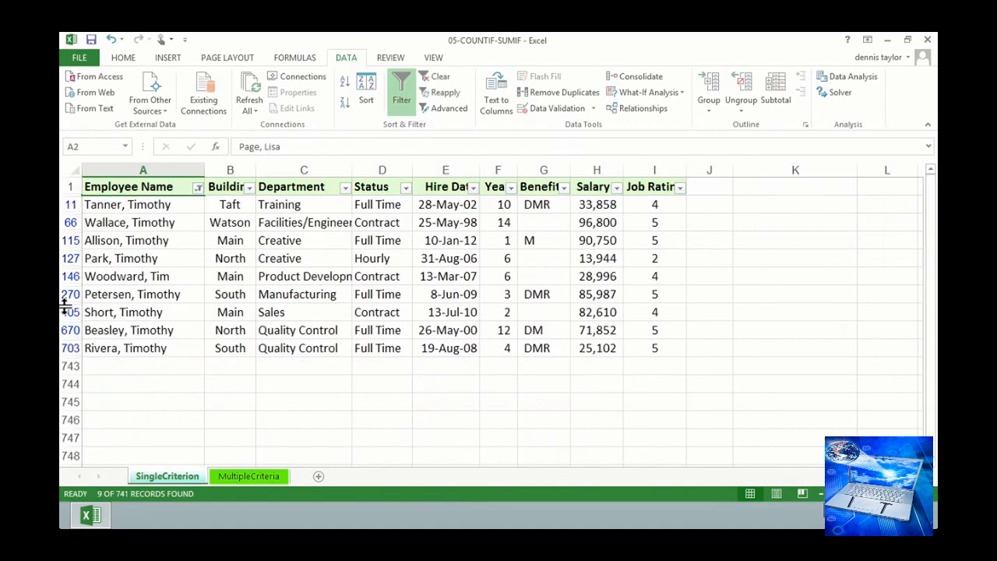
Step: Select the filtered employee names to check their count, and turn off filtering for the list
{"action": "left_click", "coordinate": [171, 277]}
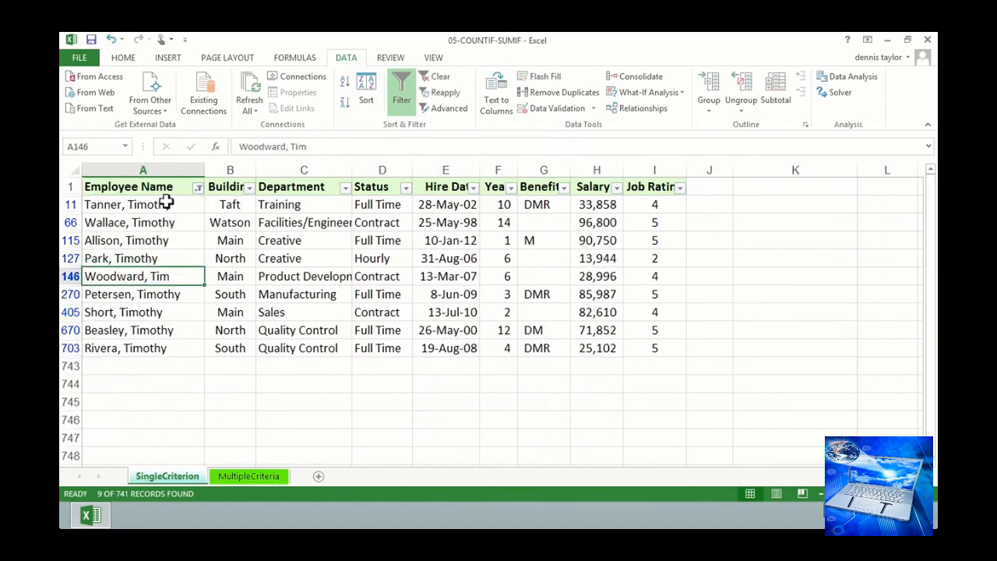
{"action": "left_click_drag", "start_coordinate": [167, 204], "coordinate": [166, 344]}
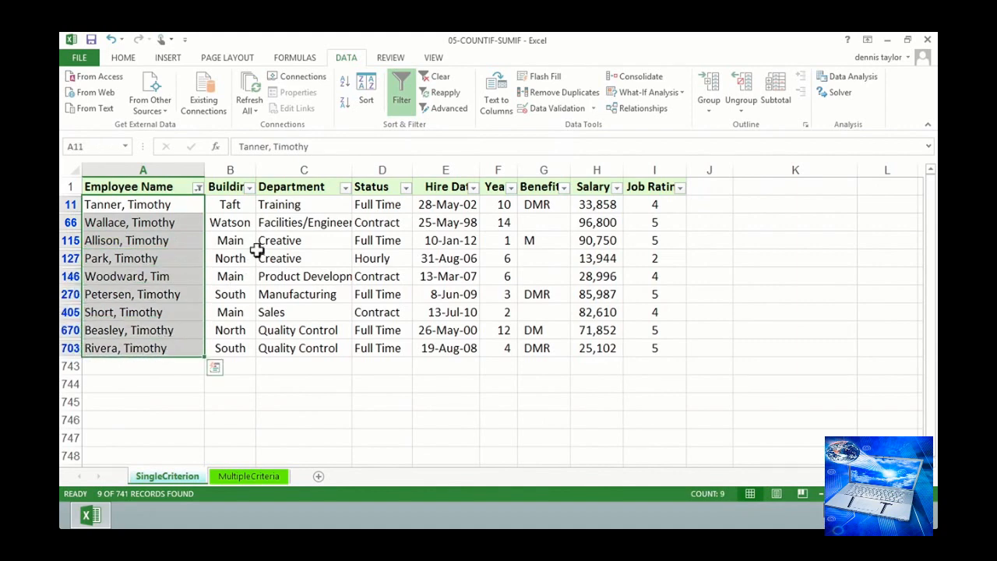
{"action": "left_click", "coordinate": [401, 91]}
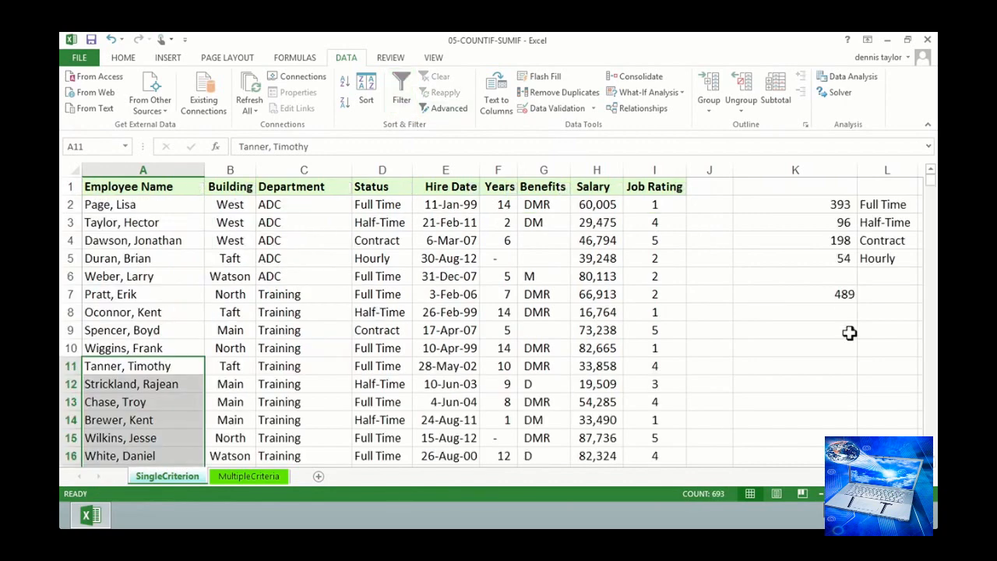
Step: Open the COUNTIF formula in K9 to review its range and "*Tim*" criteria, leaving it as is
{"action": "left_click", "coordinate": [800, 328]}
{"action": "double_click", "coordinate": [799, 329]}
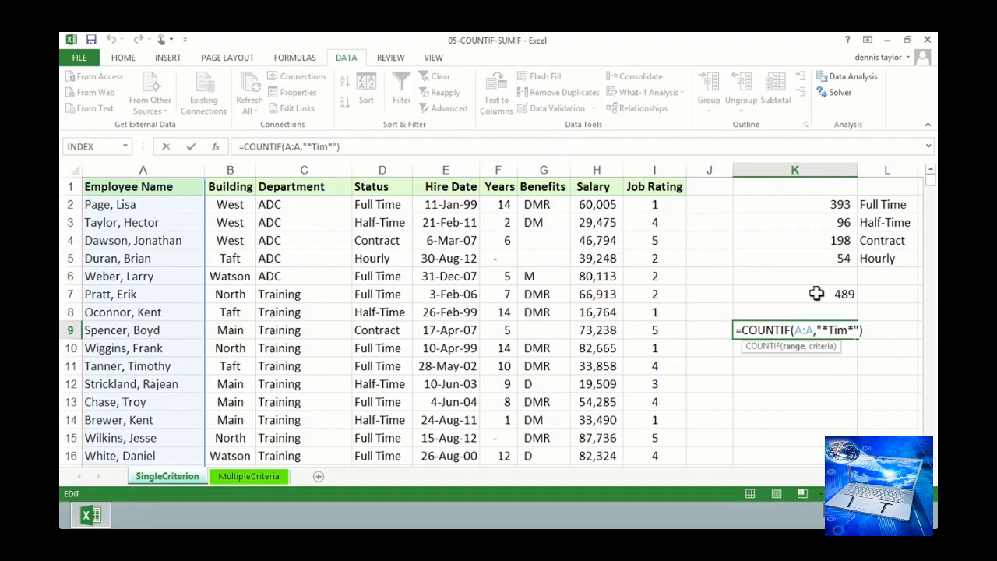
{"action": "left_click", "coordinate": [855, 330]}
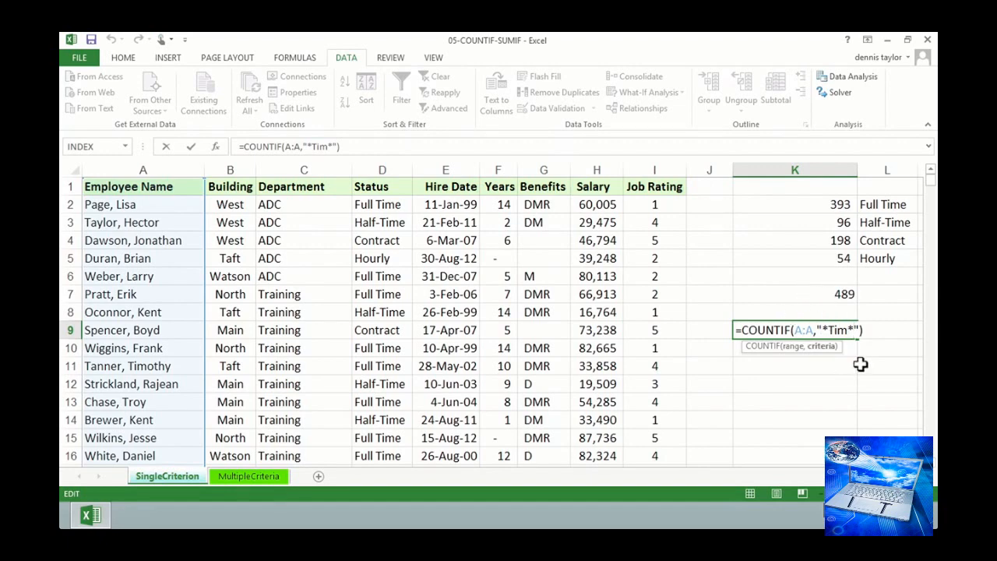
{"action": "key", "text": "ctrl+Return"}
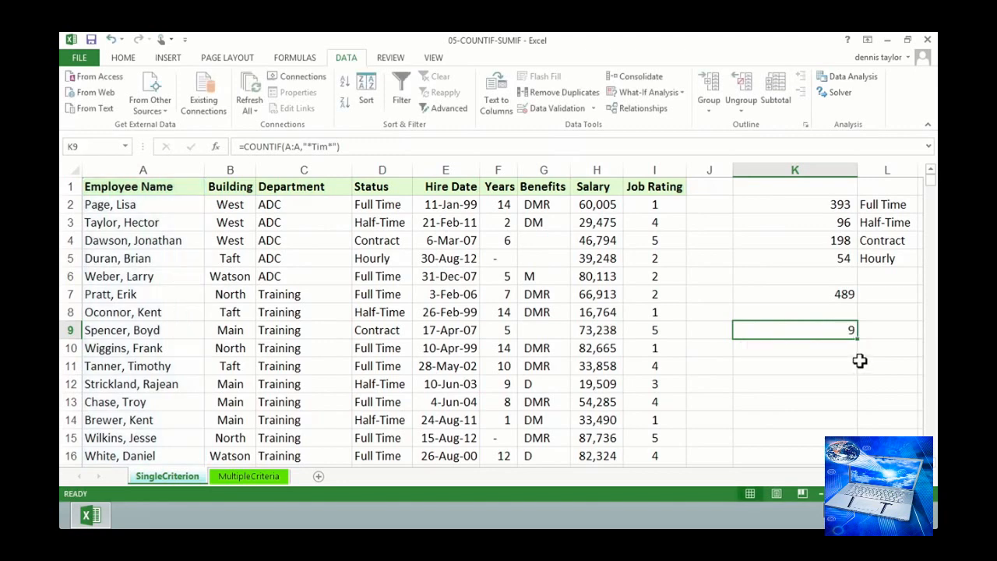
Step: Change the K2 formula to =SUMIF(D:D,L2,H:H) so it totals the salaries of full-time employees
{"action": "left_click", "coordinate": [778, 205]}
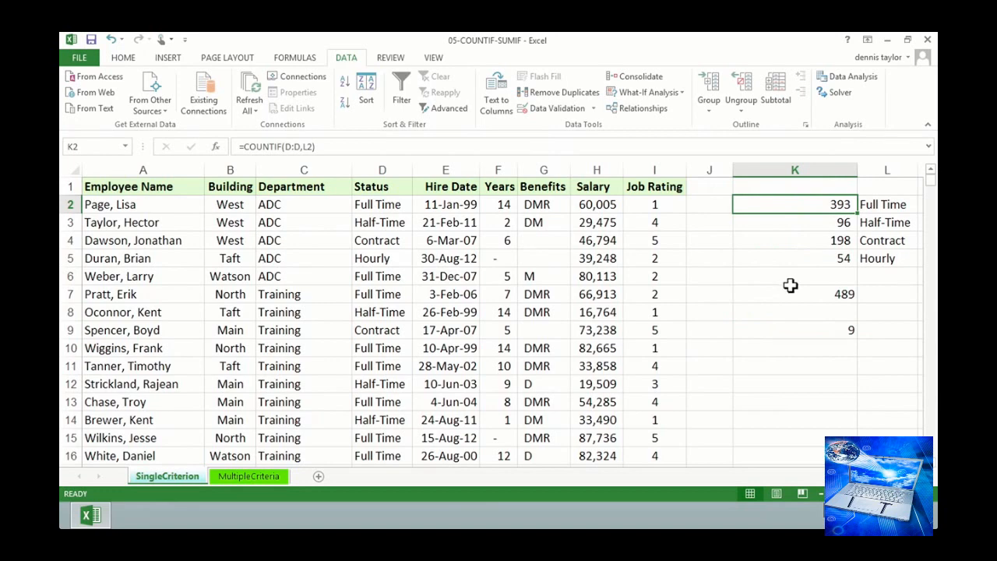
{"action": "double_click", "coordinate": [754, 205]}
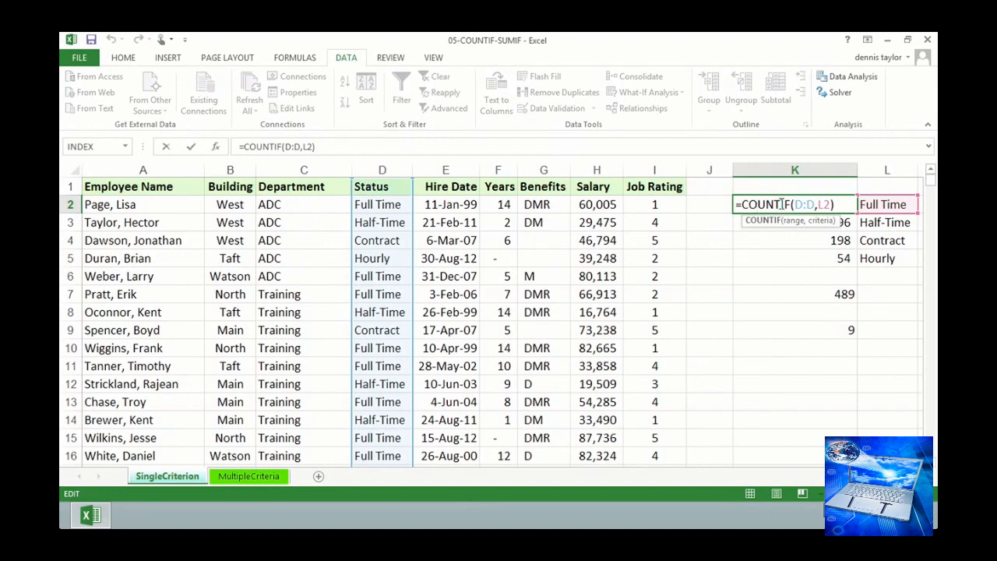
{"action": "left_click_drag", "start_coordinate": [782, 204], "coordinate": [743, 204]}
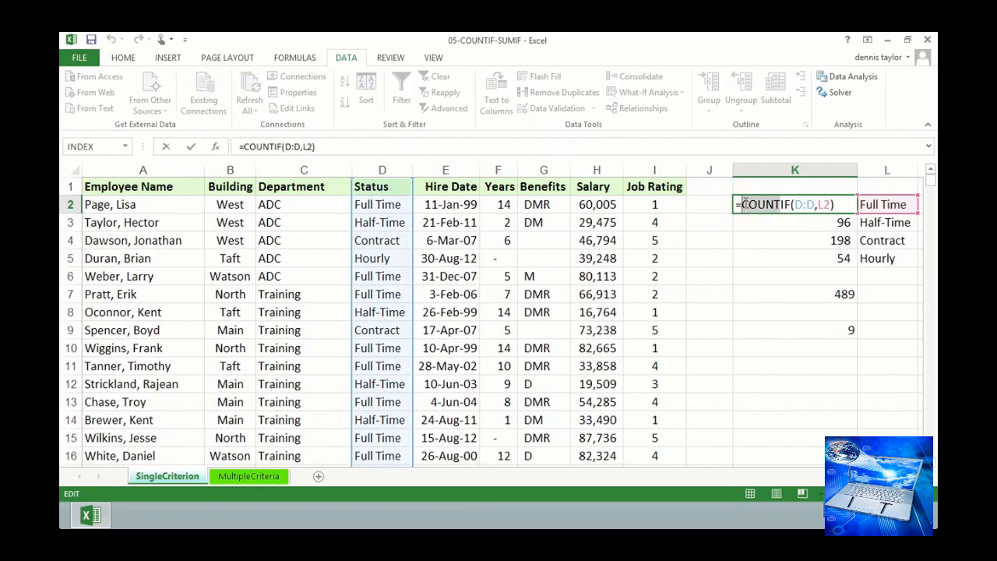
{"action": "type", "text": "sum"}
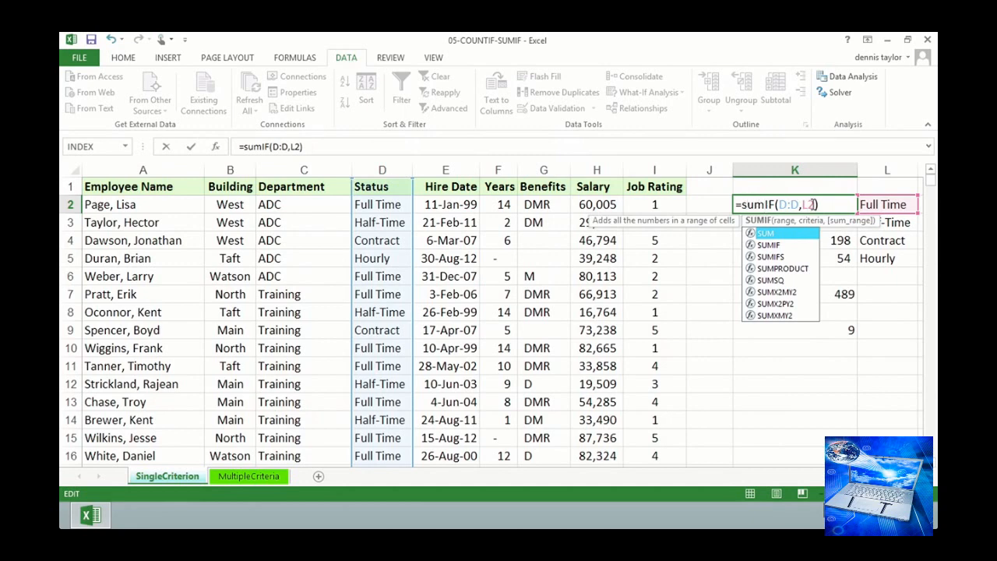
{"action": "left_click", "coordinate": [815, 204]}
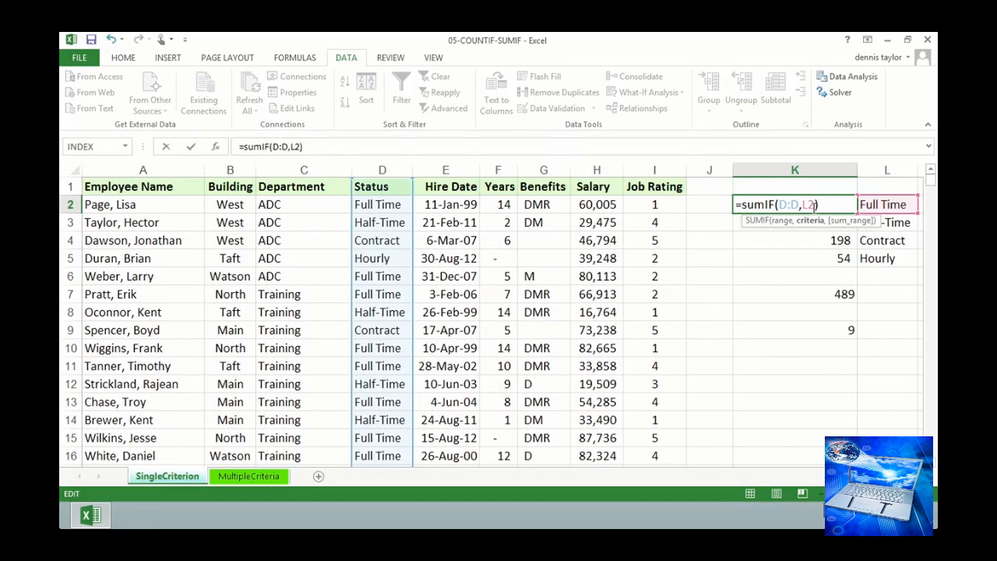
{"action": "type", "text": ","}
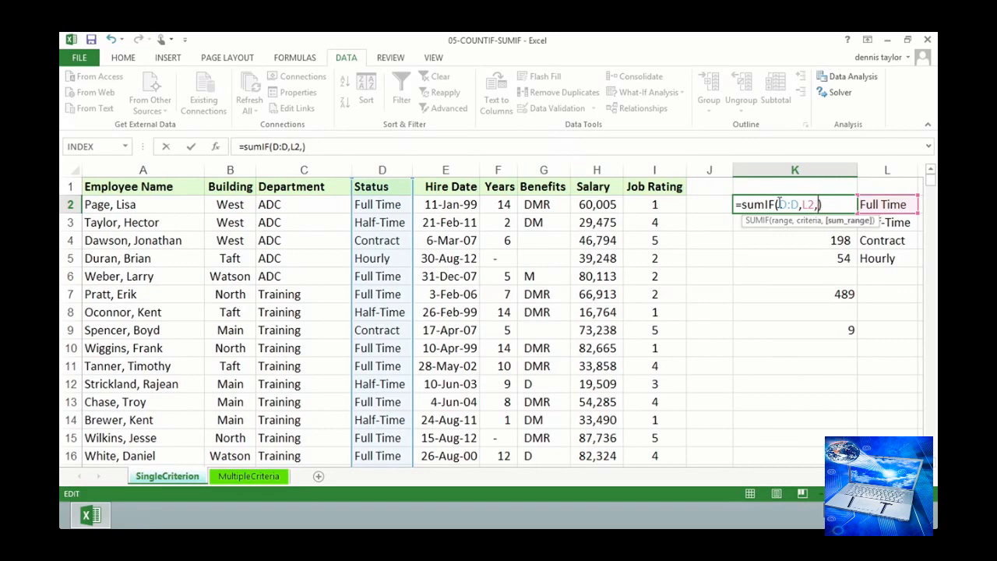
{"action": "left_click", "coordinate": [598, 168]}
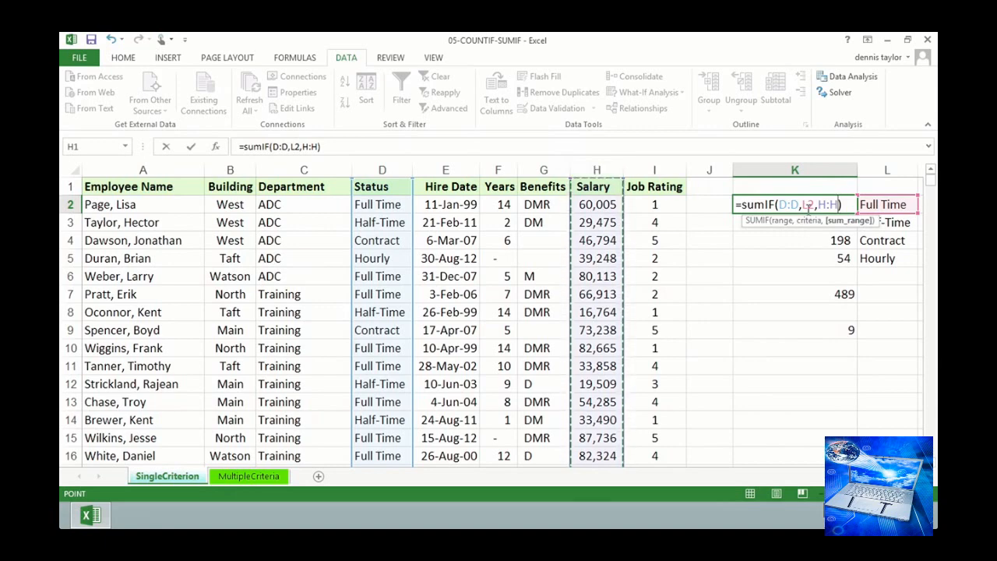
Step: Review the range, criteria and sum range of the SUMIF formula in K2, and copy it down through K5
{"action": "left_click_drag", "start_coordinate": [793, 204], "coordinate": [781, 204]}
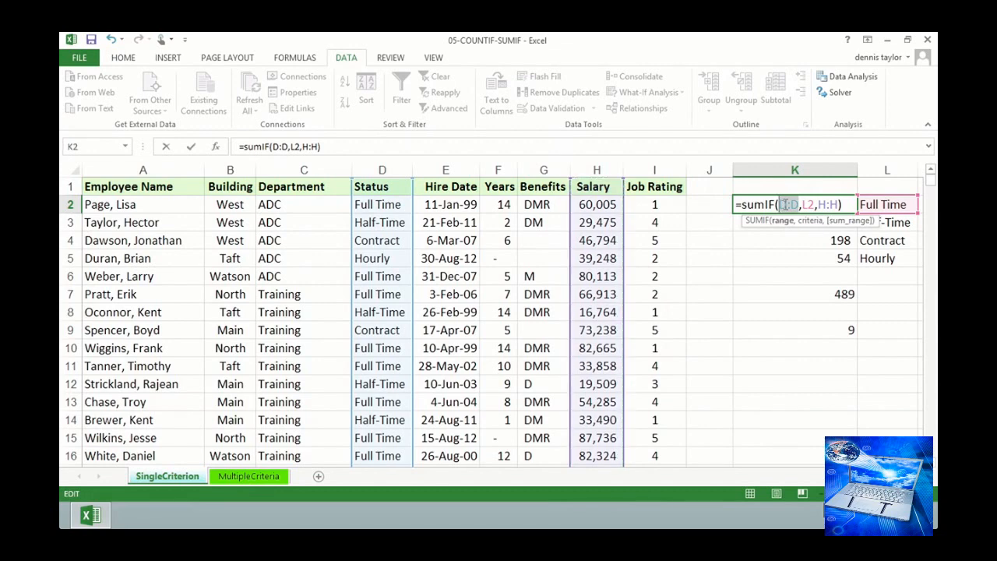
{"action": "left_click_drag", "start_coordinate": [816, 204], "coordinate": [808, 204]}
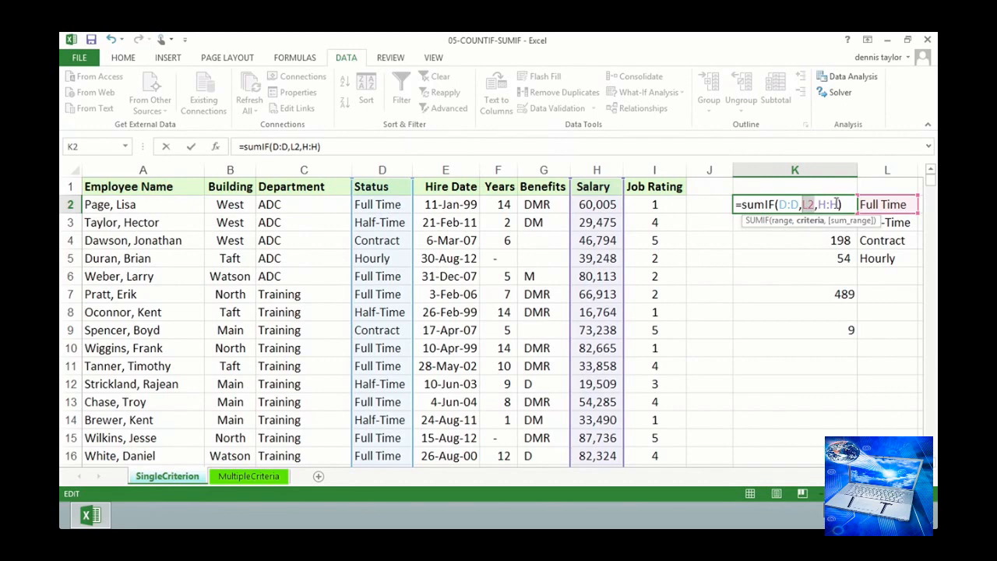
{"action": "double_click", "coordinate": [828, 203]}
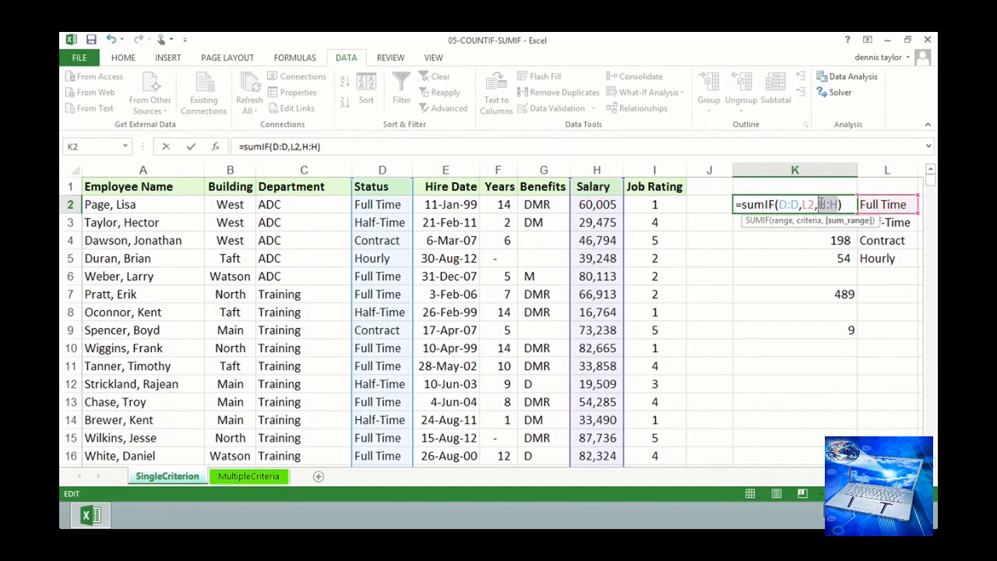
{"action": "key", "text": "ctrl+Return"}
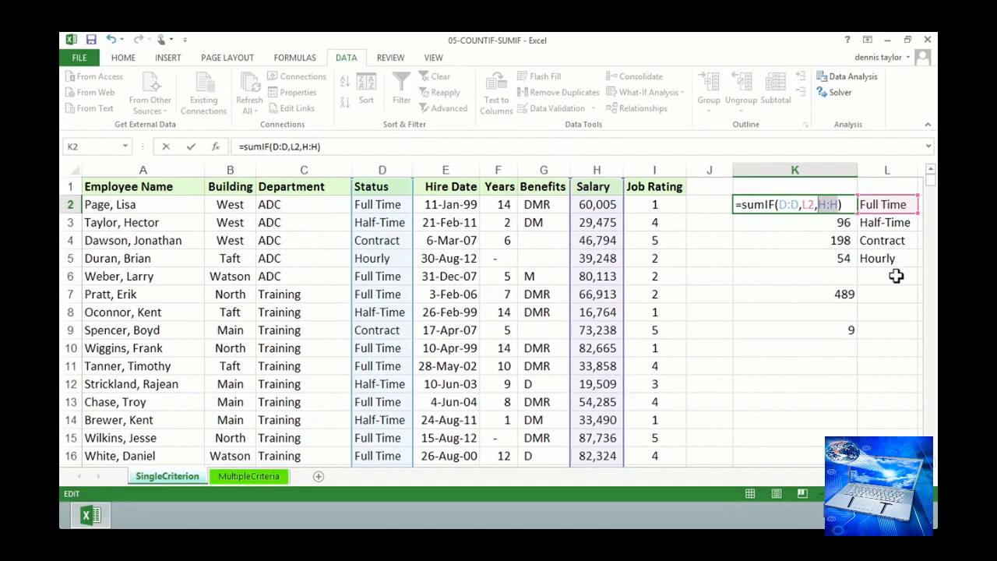
{"action": "double_click", "coordinate": [857, 210]}
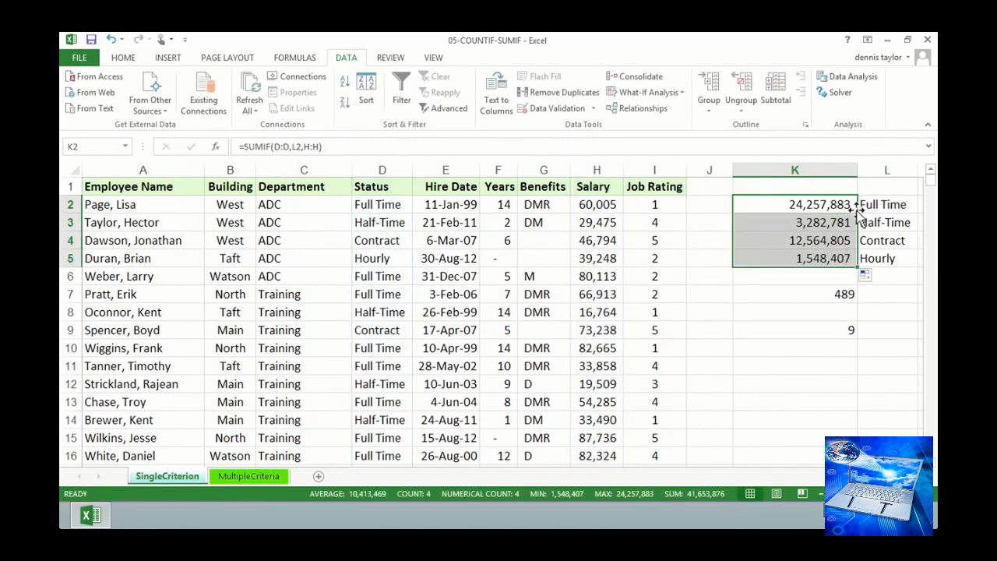
Step: Compare the sum of K2:K5 with the sum of the Salary column, and check the status bar's calculation options
{"action": "left_click_drag", "start_coordinate": [782, 205], "coordinate": [779, 260]}
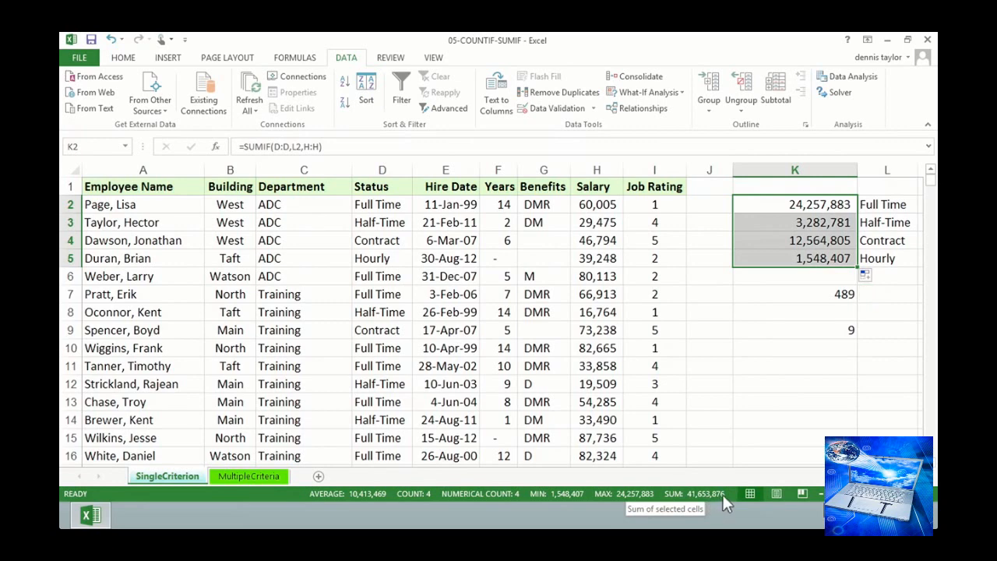
{"action": "left_click", "coordinate": [598, 169]}
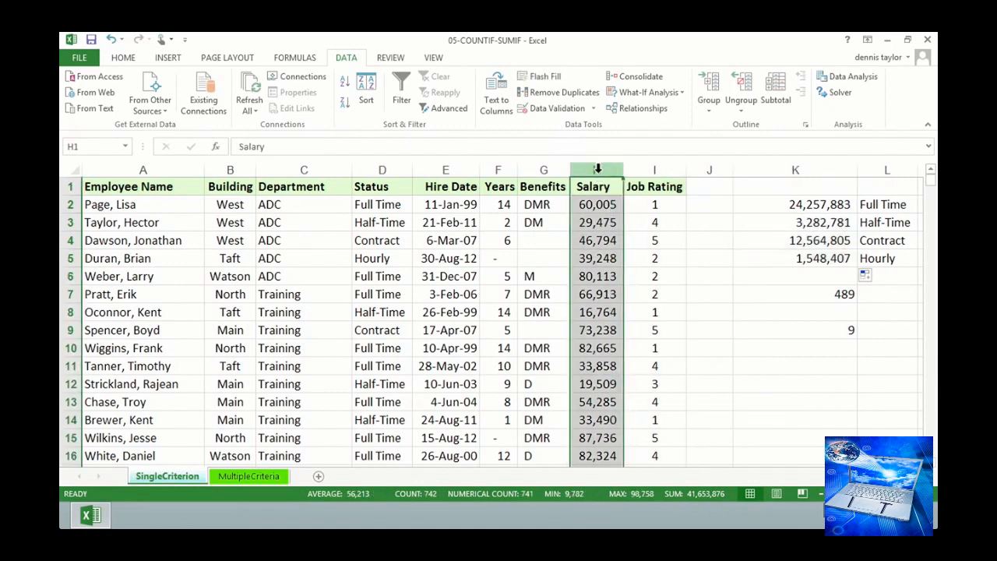
{"action": "right_click", "coordinate": [693, 494]}
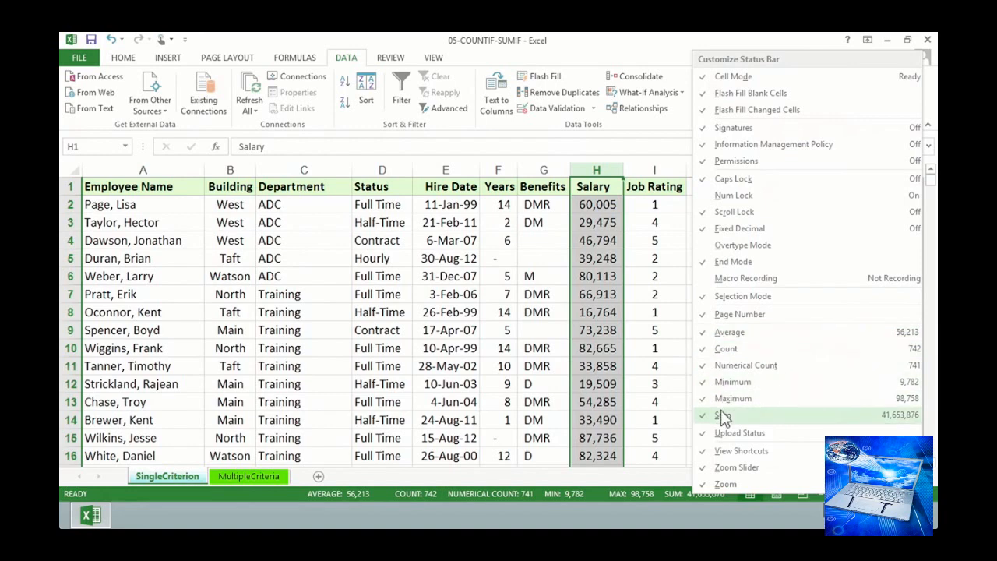
{"action": "left_click", "coordinate": [604, 187]}
{"action": "left_click", "coordinate": [604, 187]}
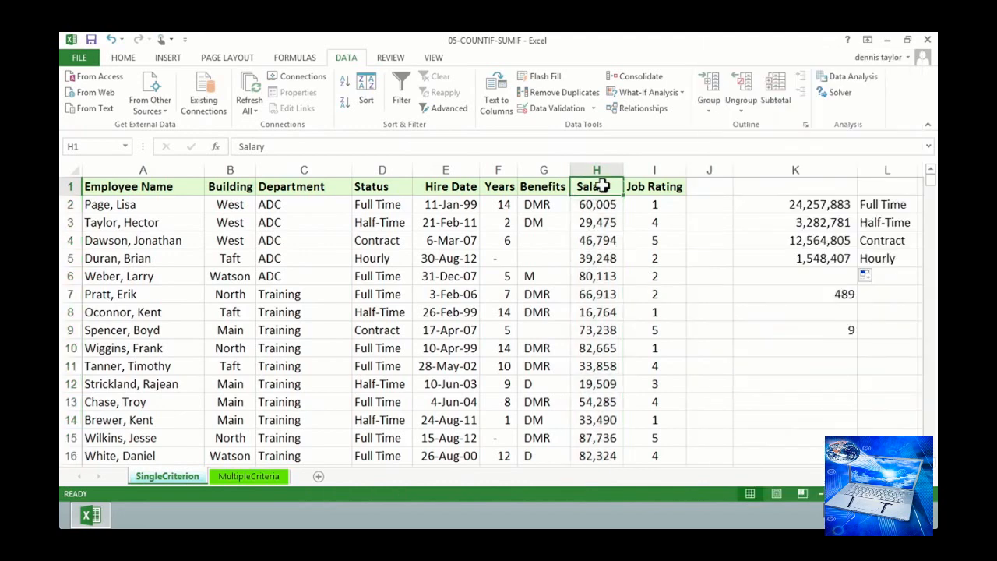
Step: Change the K2 formula to =AVERAGEIF(D:D,L2,H:H) and copy it down through K5 to average salaries by status
{"action": "left_click", "coordinate": [761, 203]}
{"action": "double_click", "coordinate": [760, 204]}
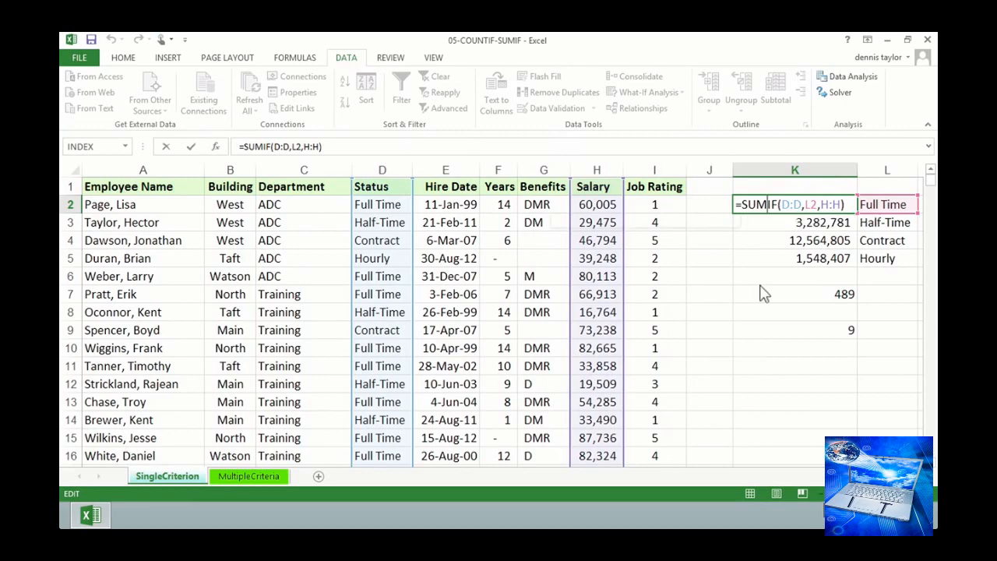
{"action": "key", "text": "BackSpace"}
{"action": "key", "text": "BackSpace"}
{"action": "key", "text": "BackSpace"}
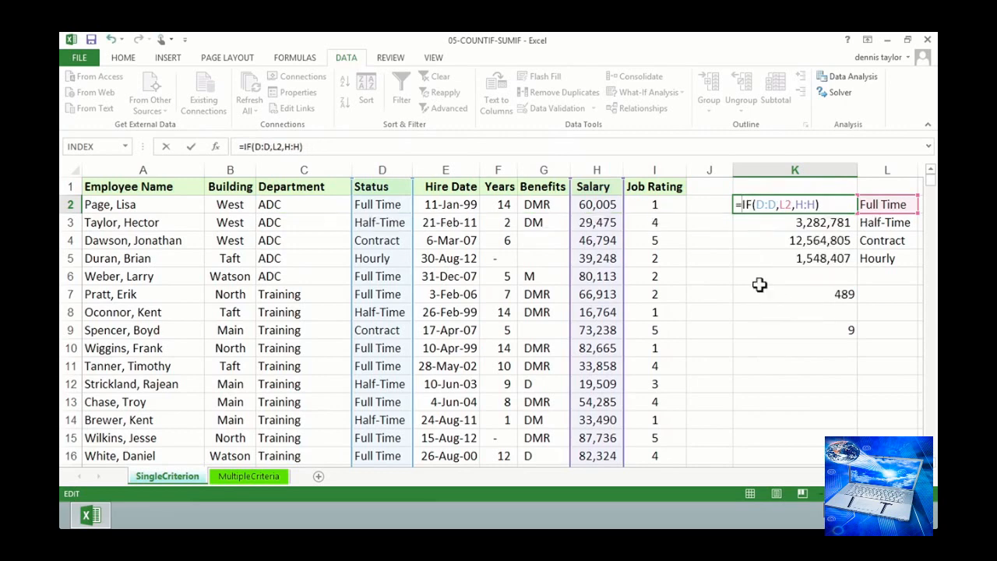
{"action": "type", "text": "average"}
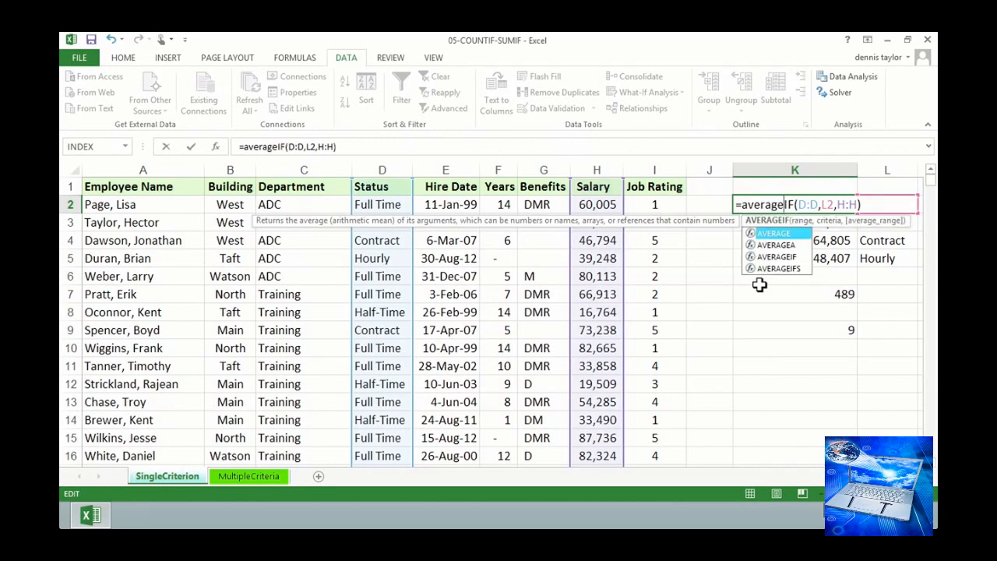
{"action": "key", "text": "Return"}
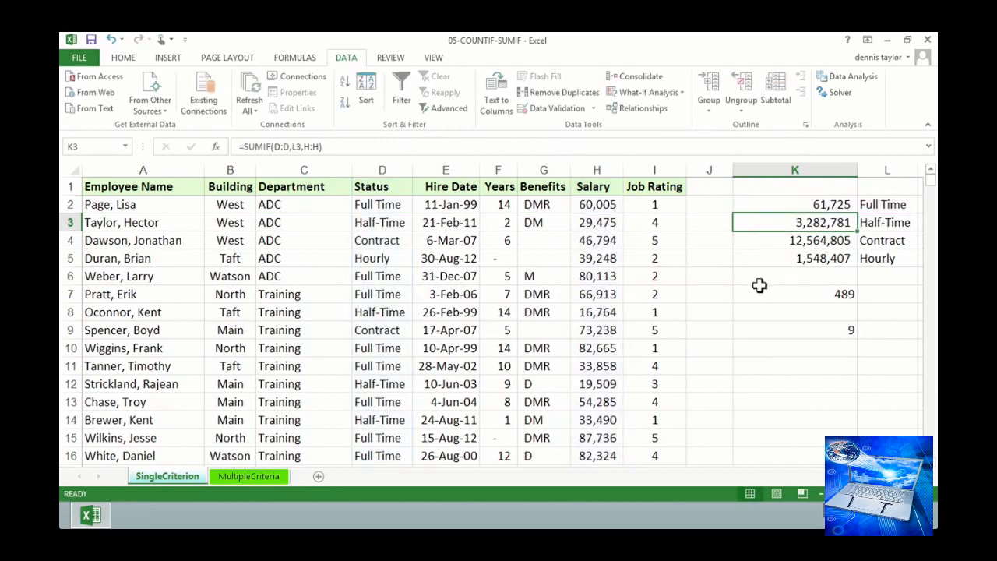
{"action": "left_click", "coordinate": [839, 203]}
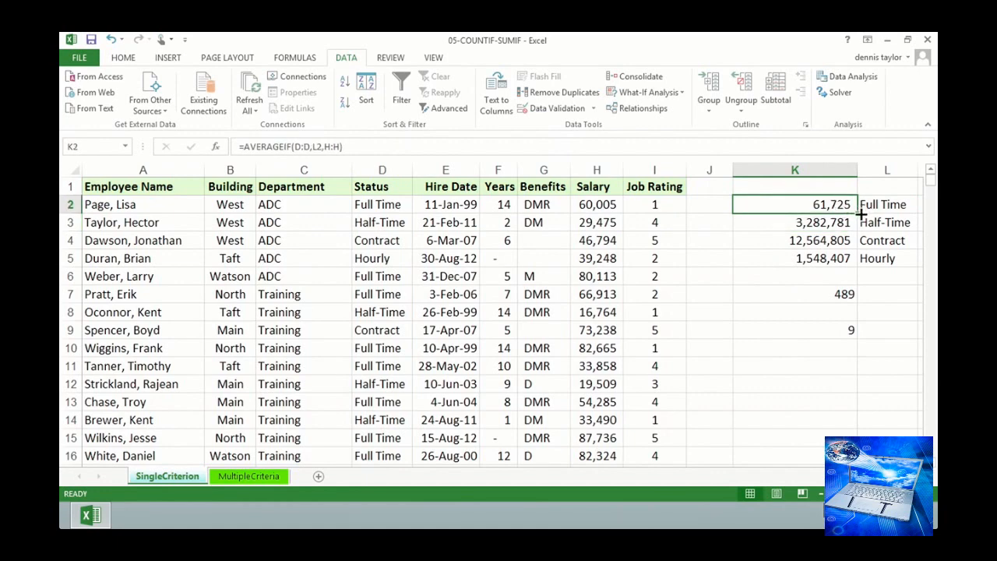
{"action": "double_click", "coordinate": [860, 213]}
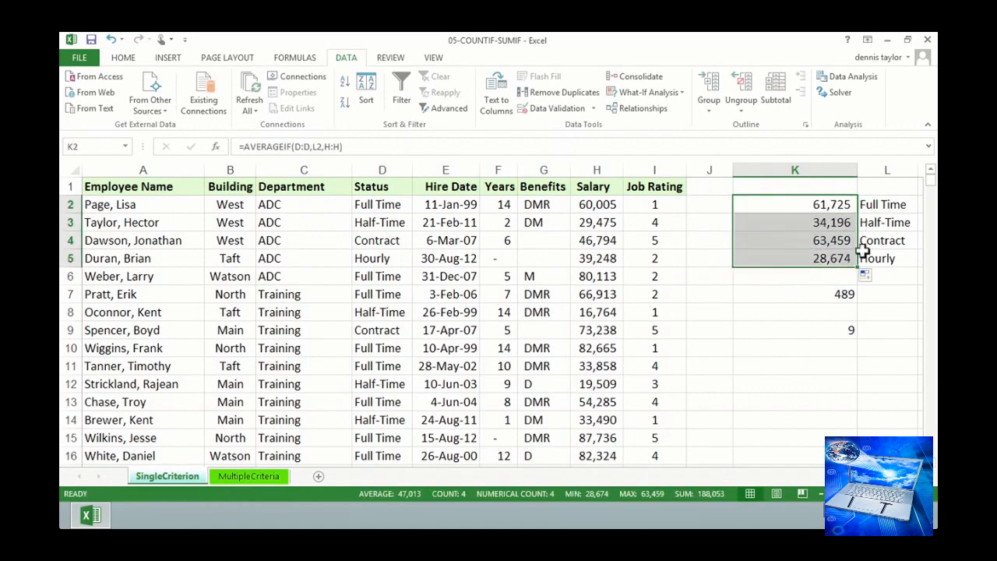
Step: Widen column K slightly and review the range, criteria and average range of the AVERAGEIF formula in K2
{"action": "left_click_drag", "start_coordinate": [858, 169], "coordinate": [865, 170]}
{"action": "left_click", "coordinate": [810, 201]}
{"action": "double_click", "coordinate": [808, 201]}
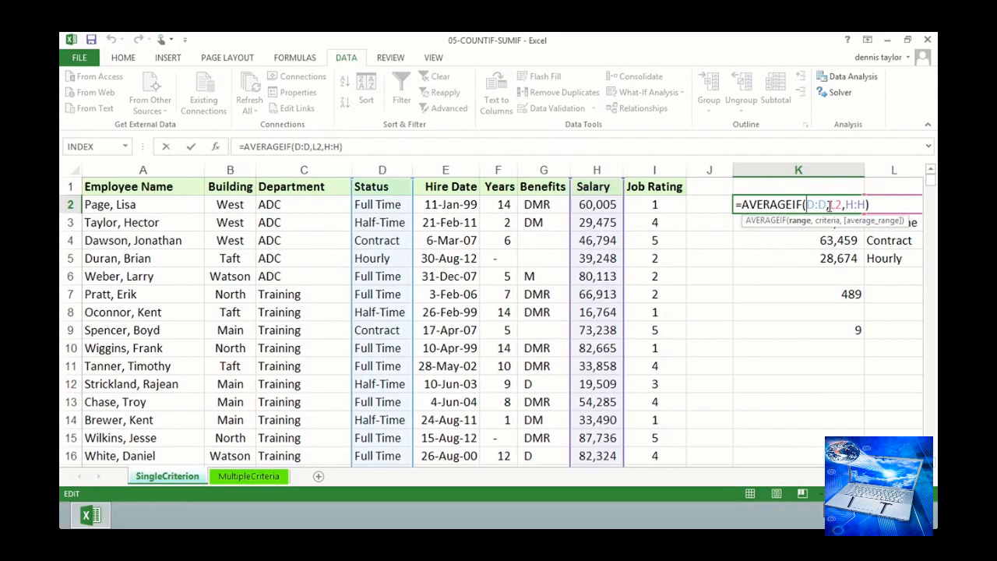
{"action": "mouse_move", "coordinate": [828, 204]}
{"action": "left_mouse_down"}
{"action": "mouse_move", "coordinate": [806, 204]}
{"action": "mouse_move", "coordinate": [844, 204]}
{"action": "left_mouse_up"}
{"action": "left_click", "coordinate": [865, 204]}
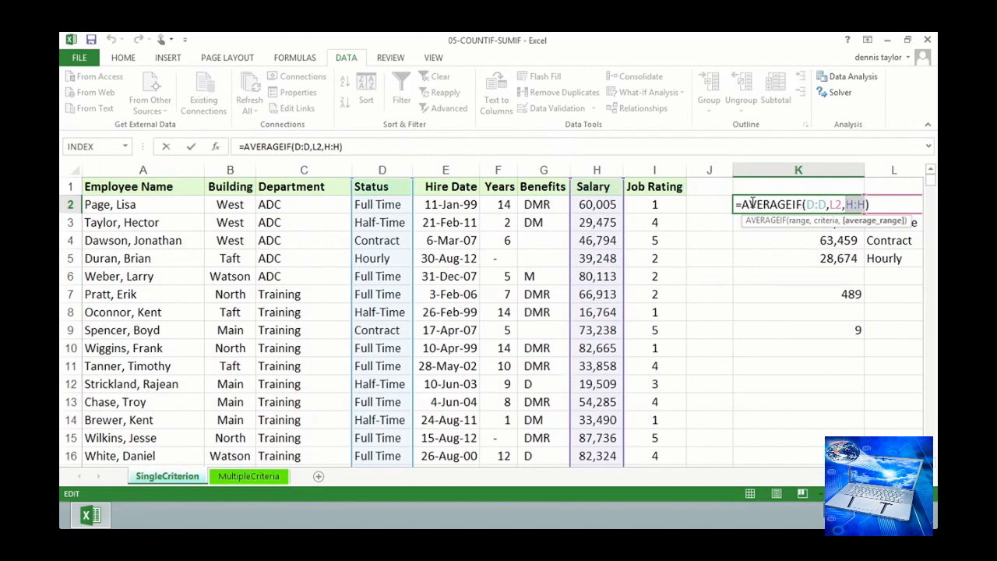
{"action": "key", "text": "ctrl+Return"}
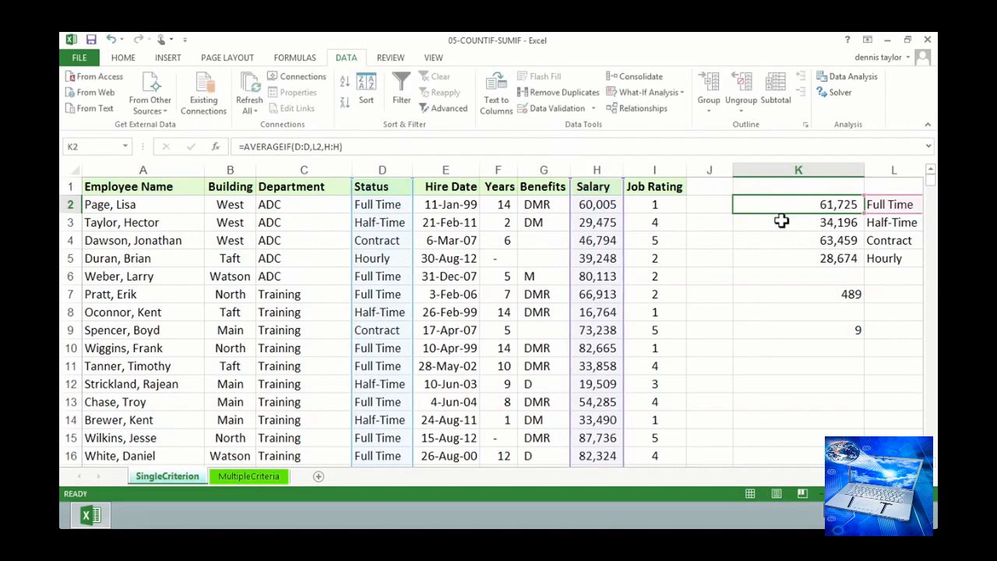